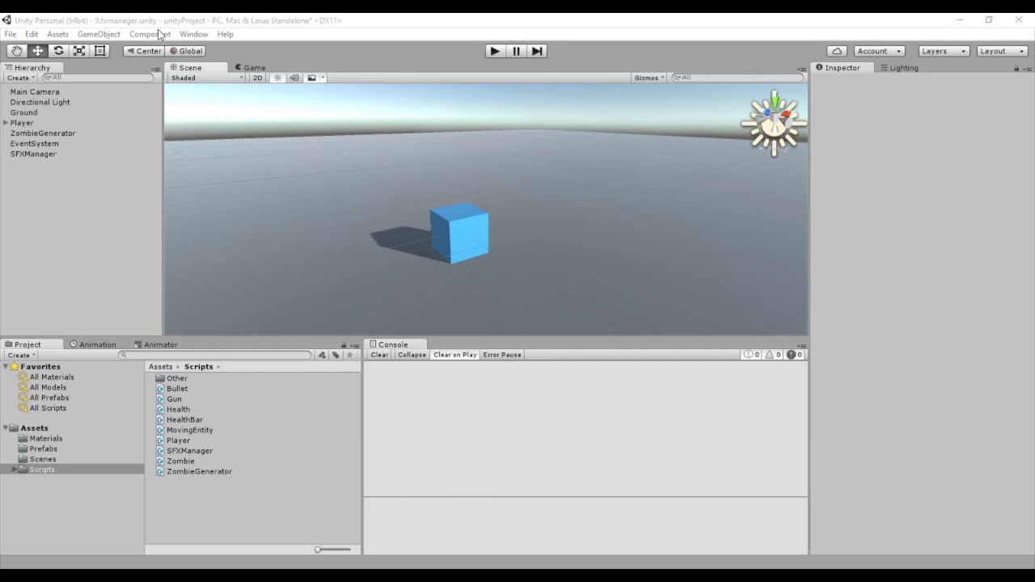
- Create a Particle System, lift it above the ground and frame it in the Scene view
left_click(175, 24)
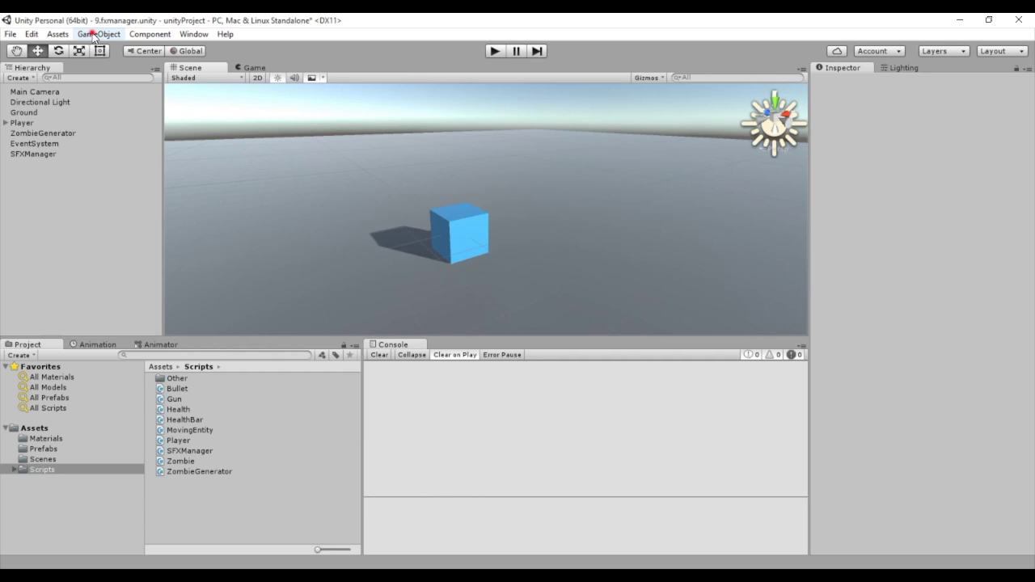
left_click(95, 37)
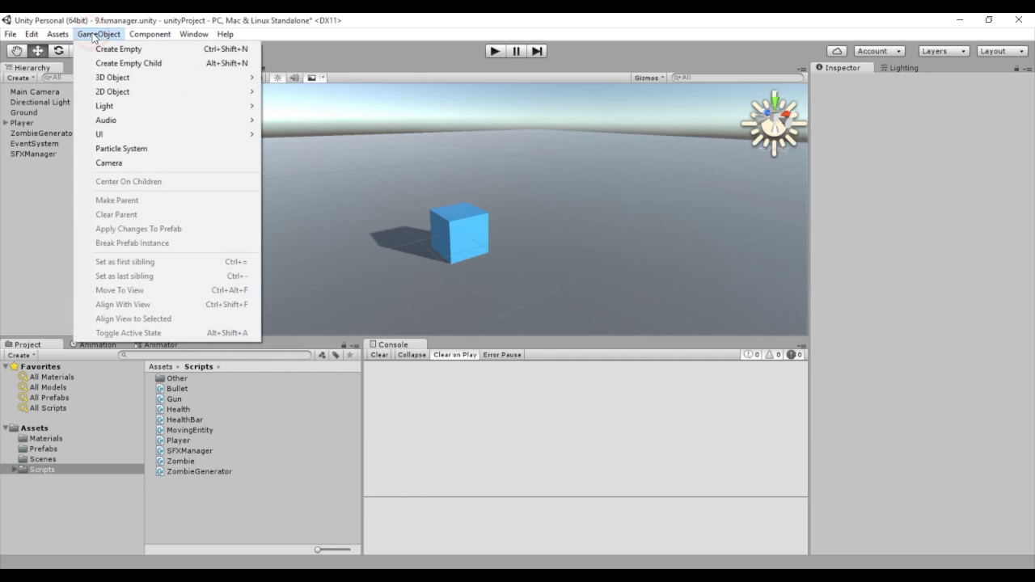
left_click(185, 148)
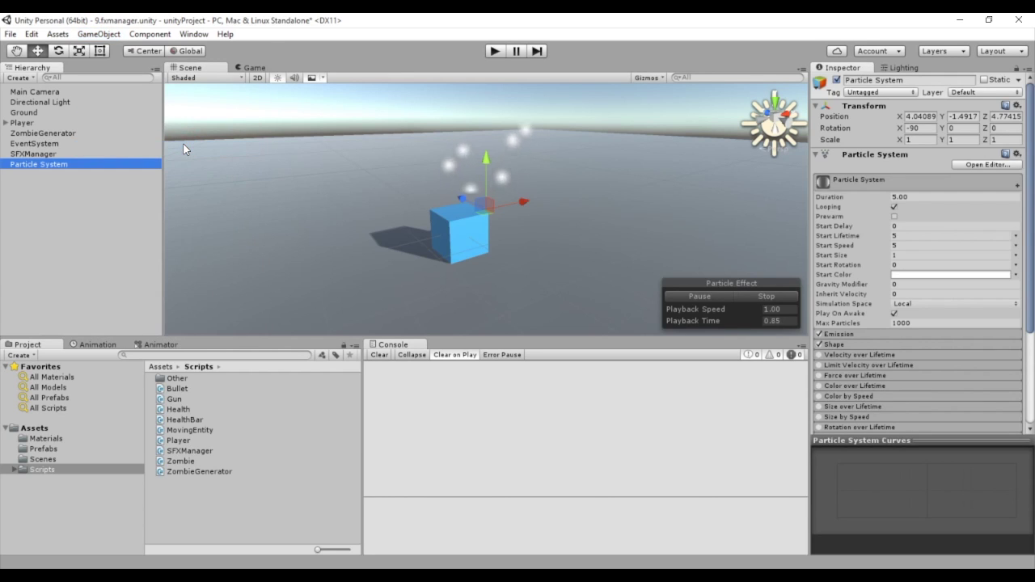
left_click_drag(495, 168, 495, 125)
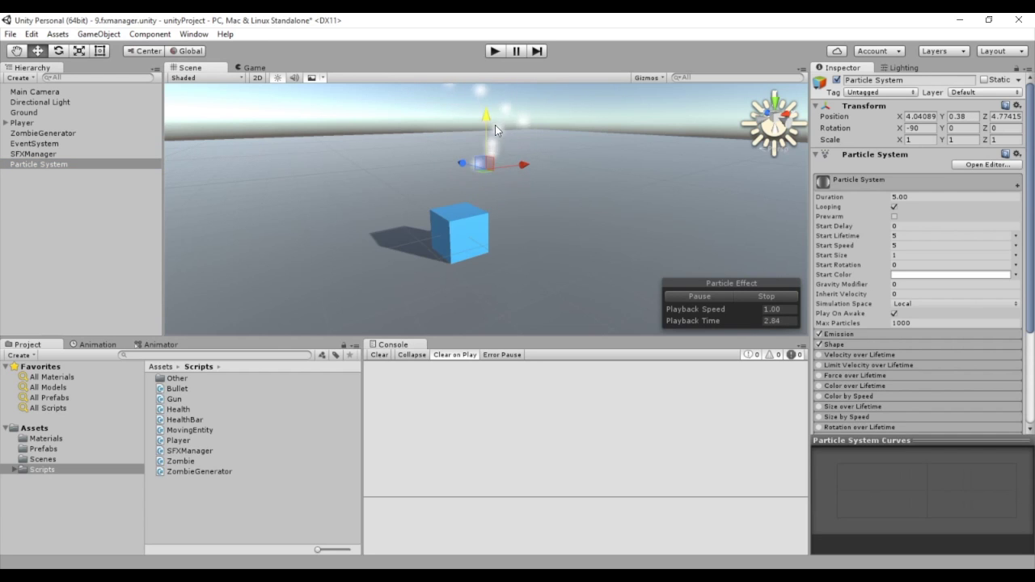
key("f")
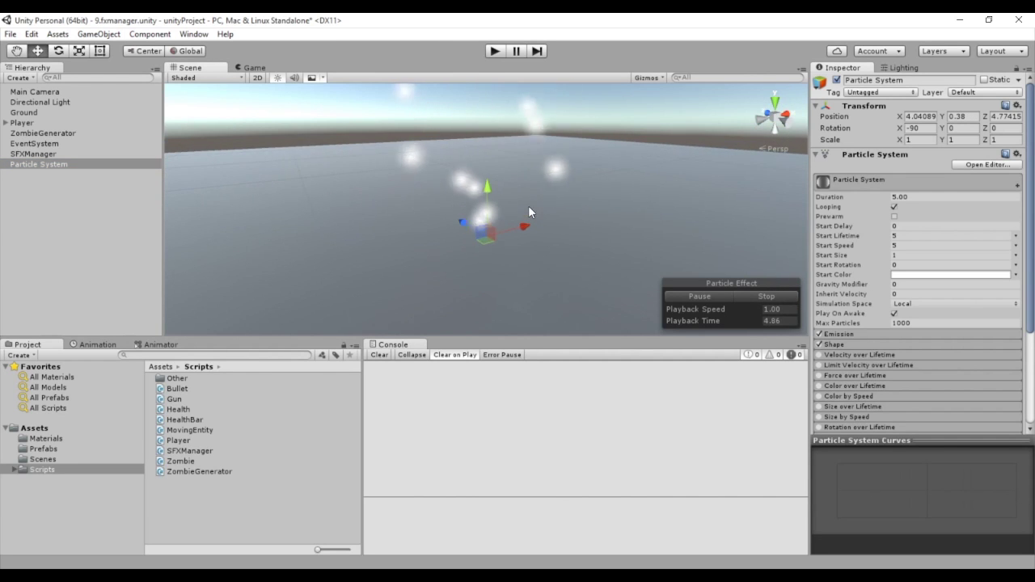
left_click_drag(528, 206, 527, 187, "alt")
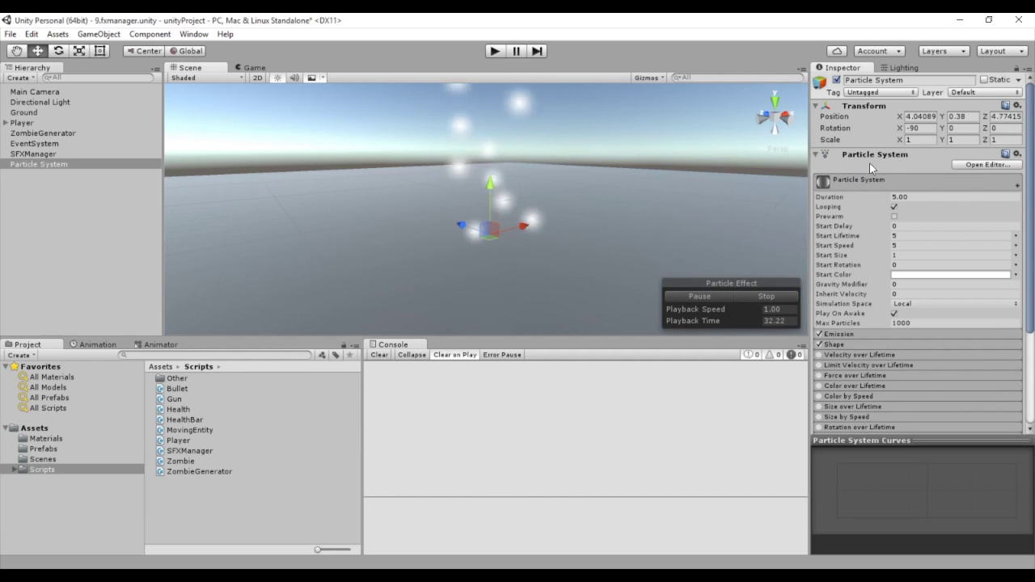
scroll(836, 160, "down", 2)
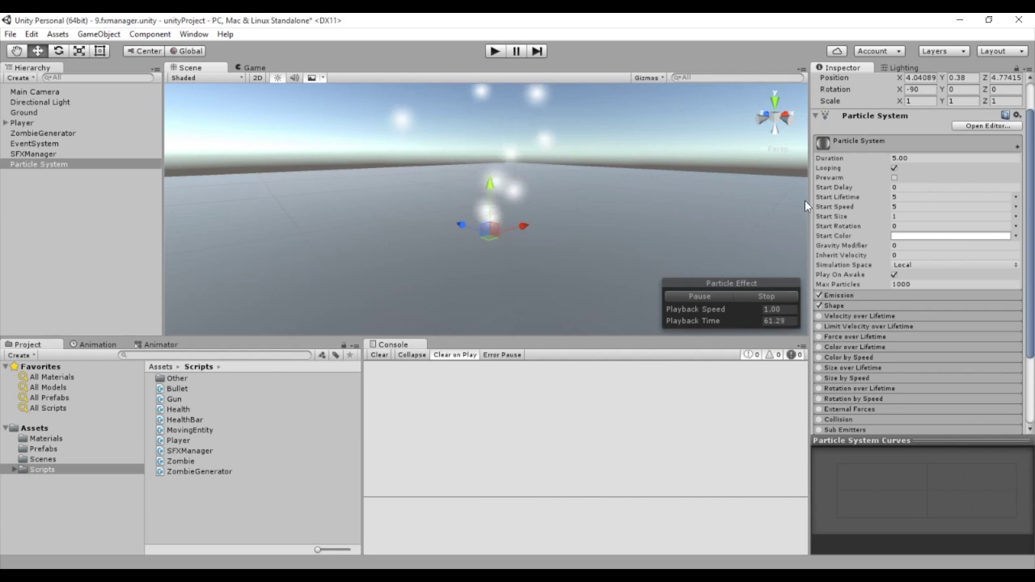
left_click(1017, 198)
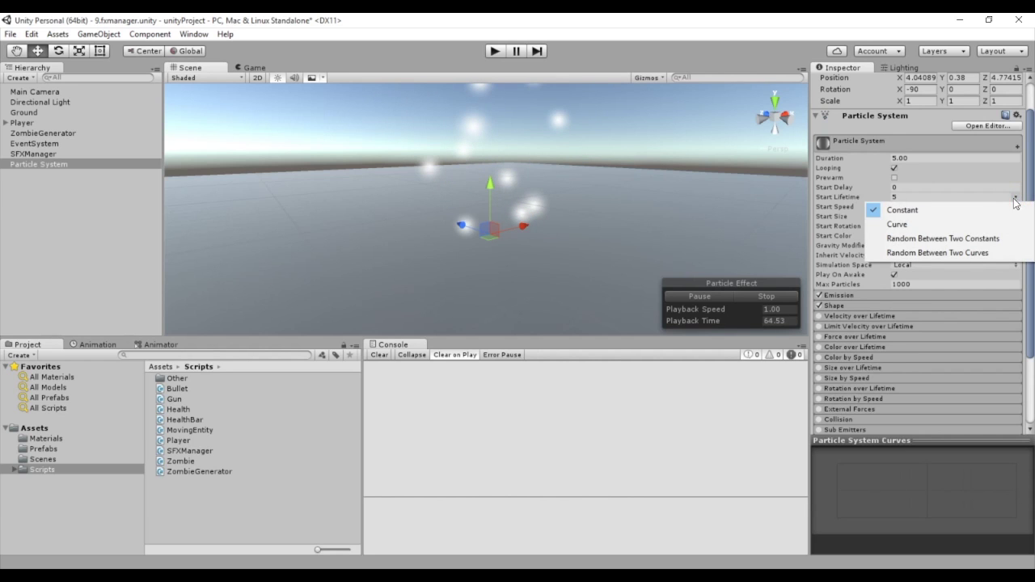
left_click(993, 226)
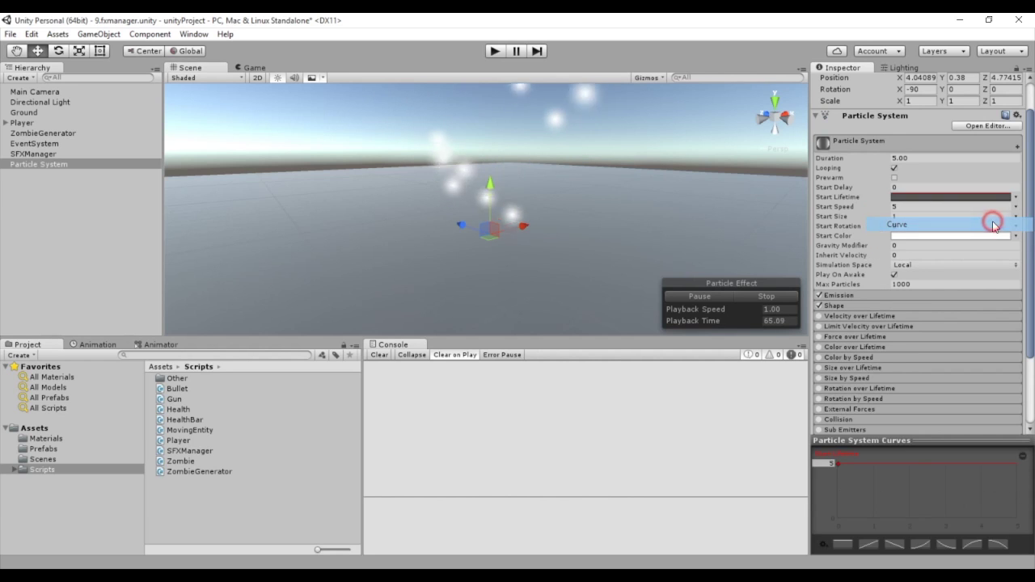
left_click(1015, 198)
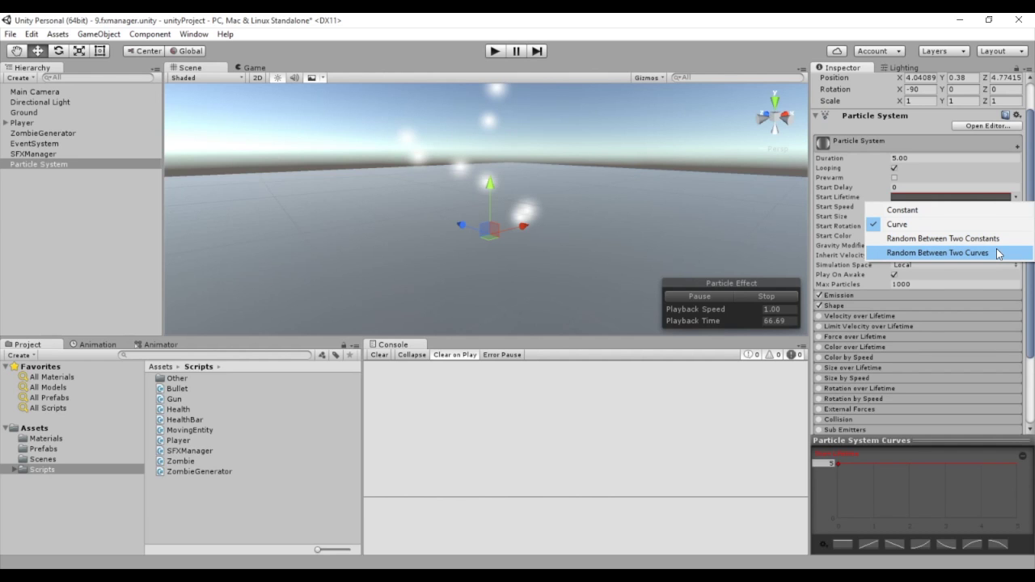
left_click(982, 209)
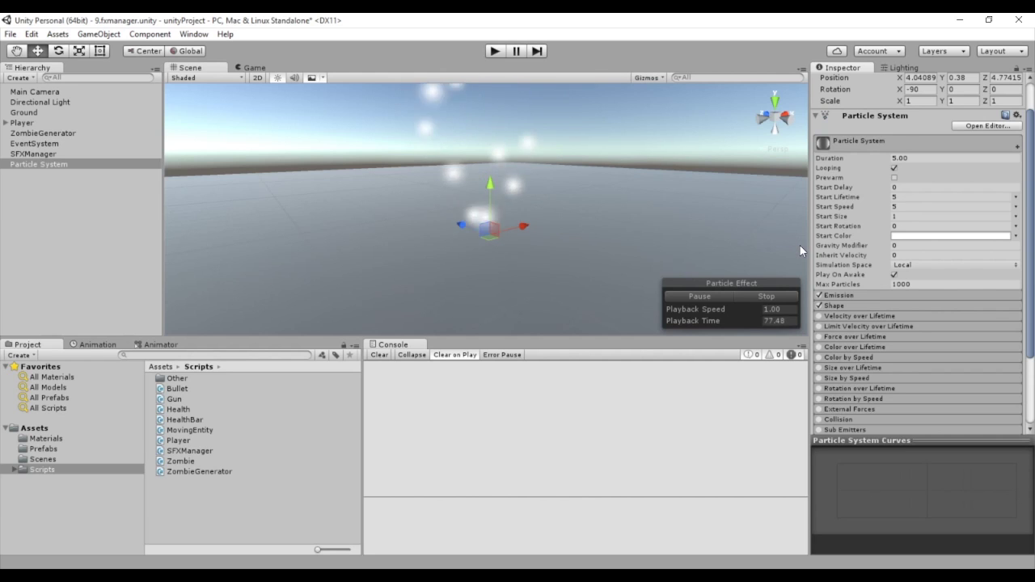
- Try Gravity Modifier 1, reset it to 0, and expand the Emission module
left_click(898, 244)
type("1")
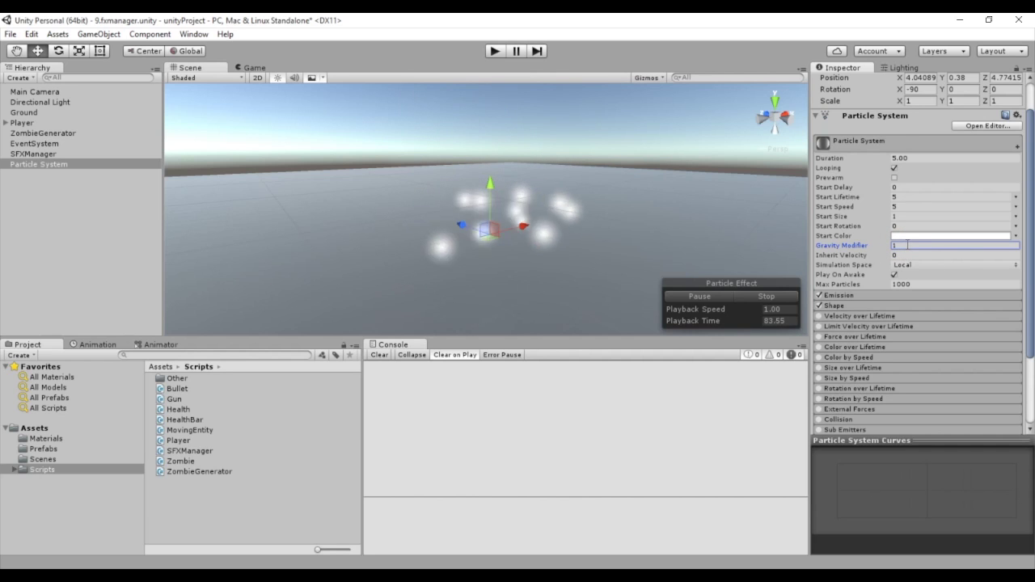
key("BackSpace")
type("0")
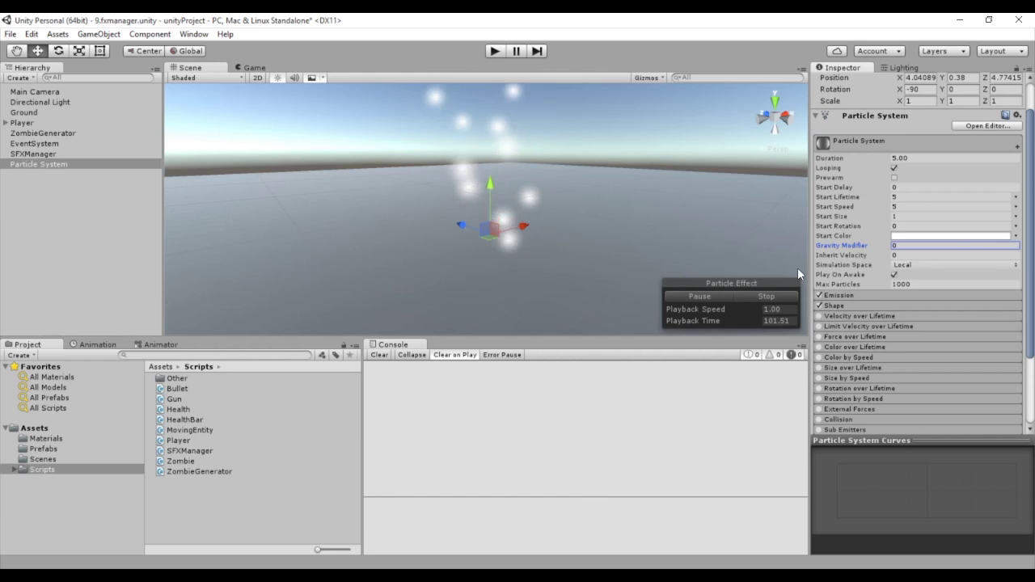
left_click(875, 294)
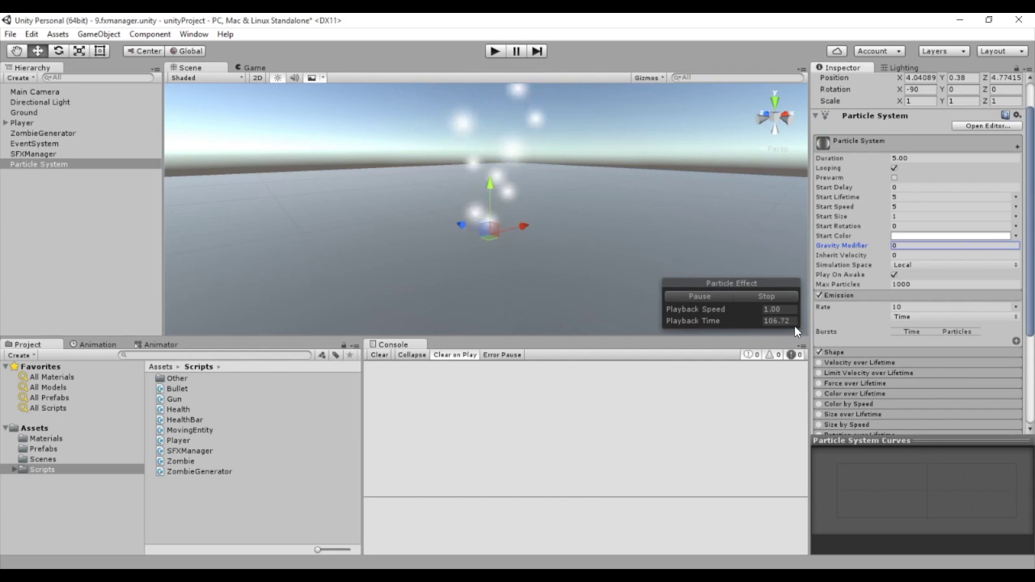
- Keep the emission Rate type on Time and change the emitter Shape from Cone to Sphere
left_click(905, 316)
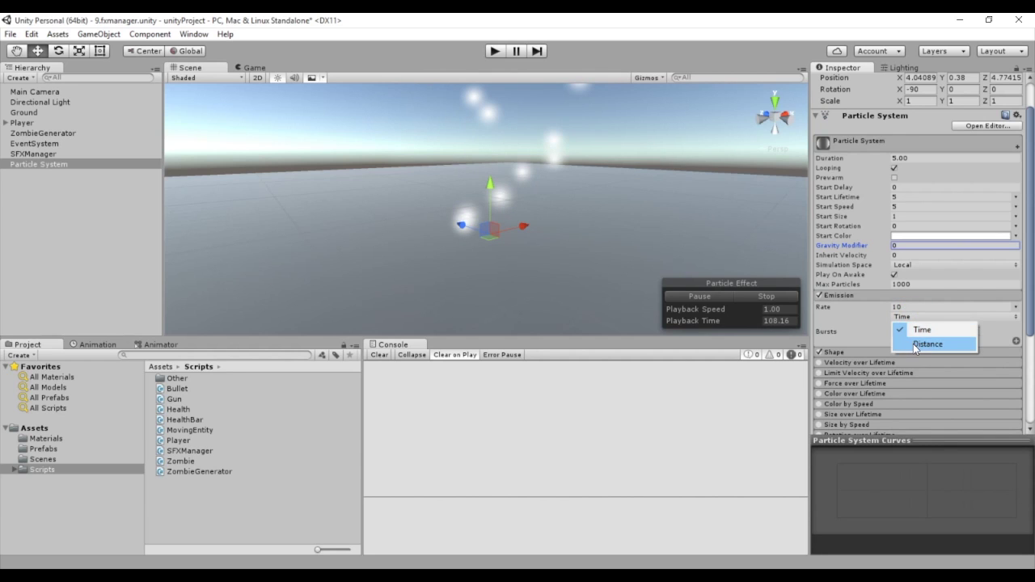
left_click(816, 322)
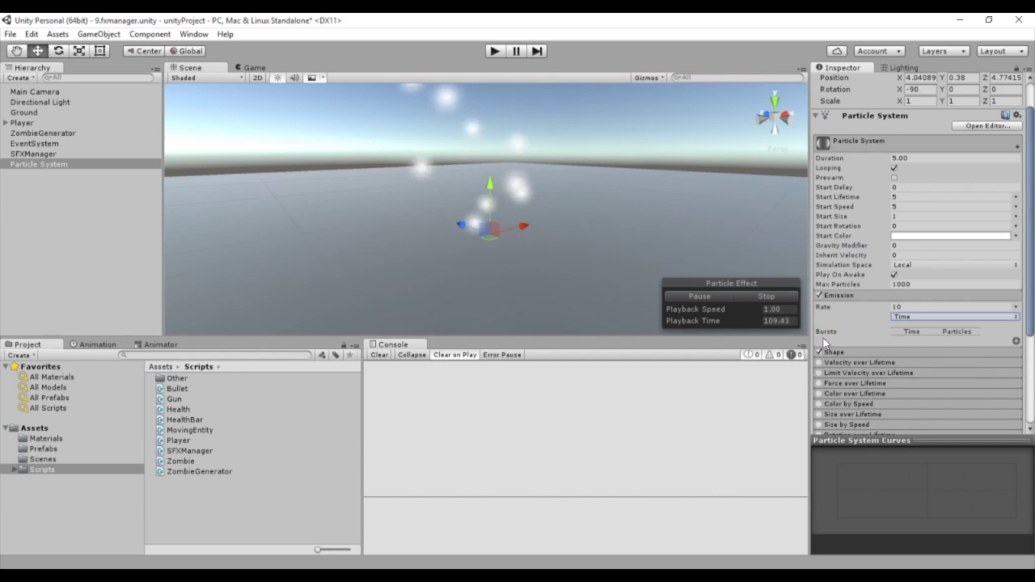
mouse_move(821, 333)
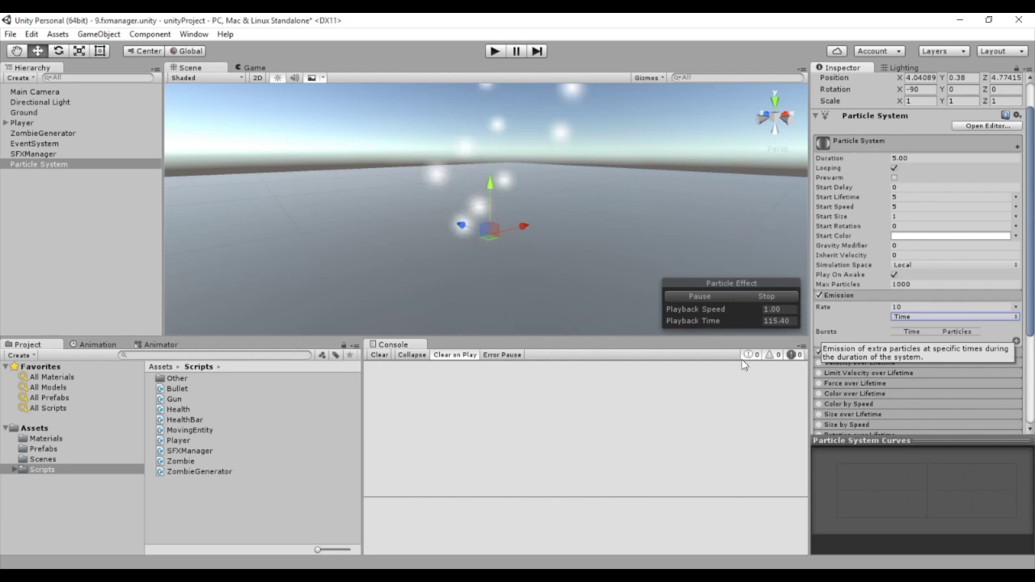
left_click(826, 353)
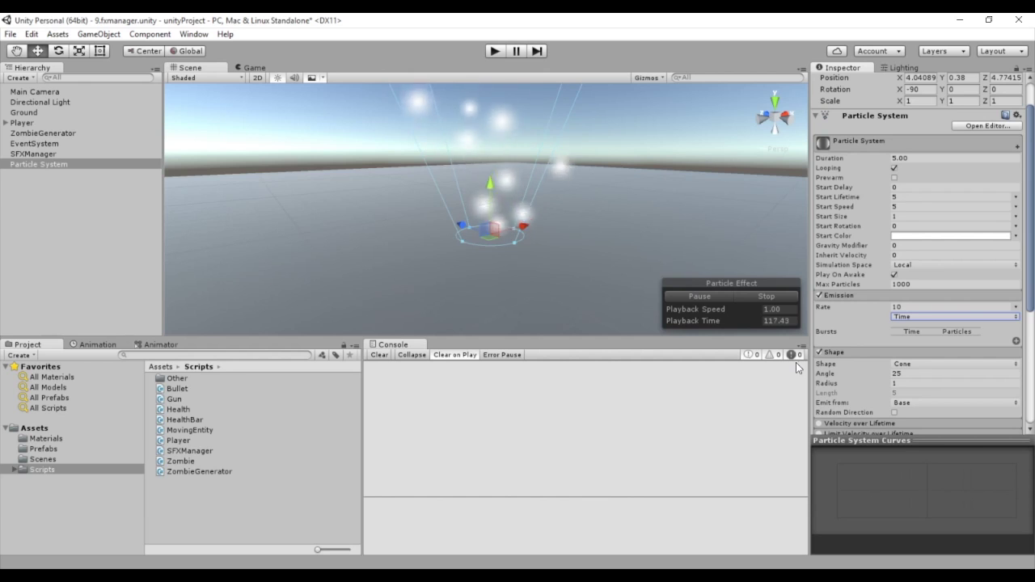
scroll(893, 370, "down", 1)
scroll(909, 365, "down", 1)
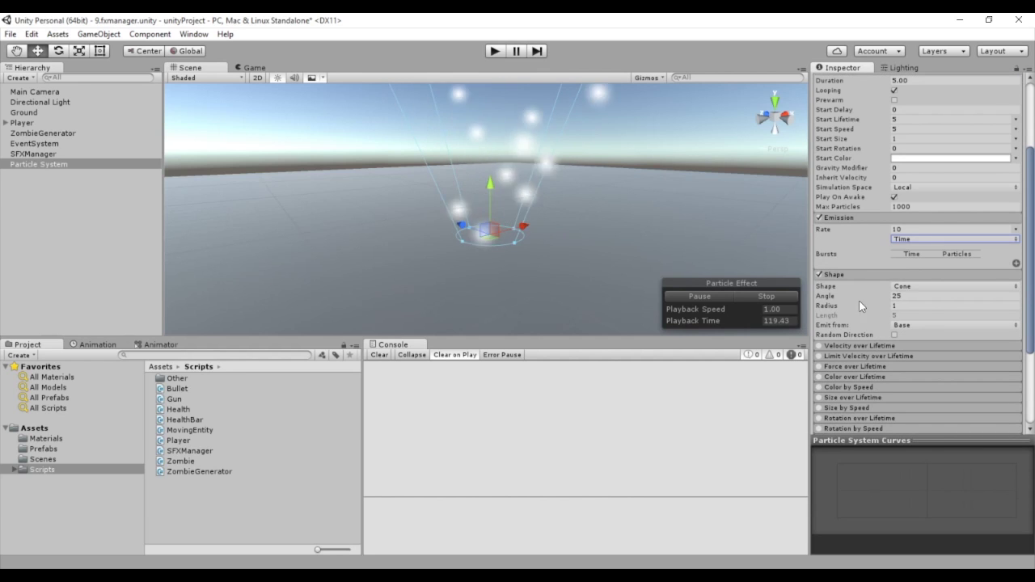
left_click(912, 285)
left_click(933, 299)
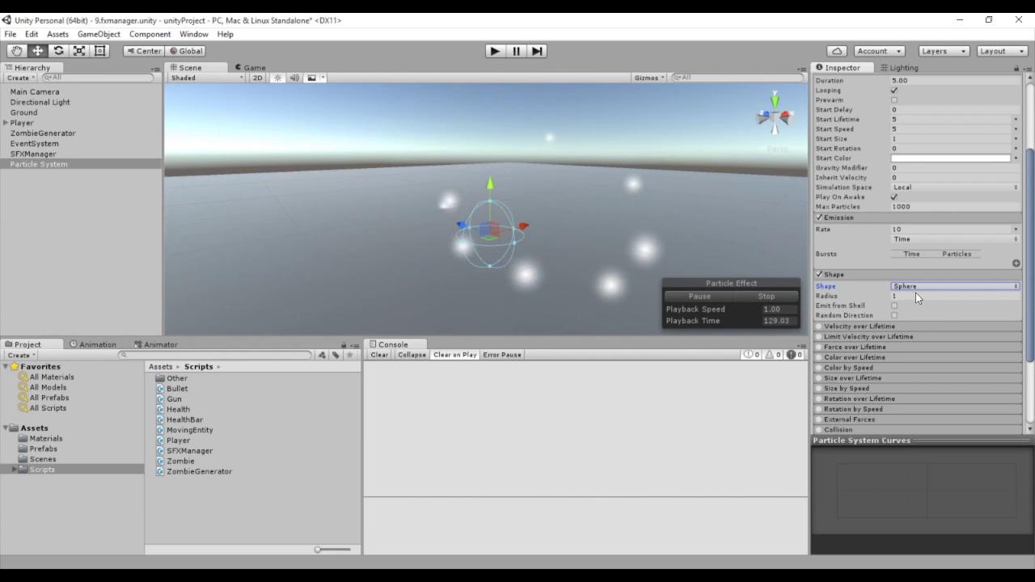
- Expand Velocity over Lifetime and enable Limit Velocity over Lifetime at Speed 1, Dampen 1
scroll(915, 293, "down", 3)
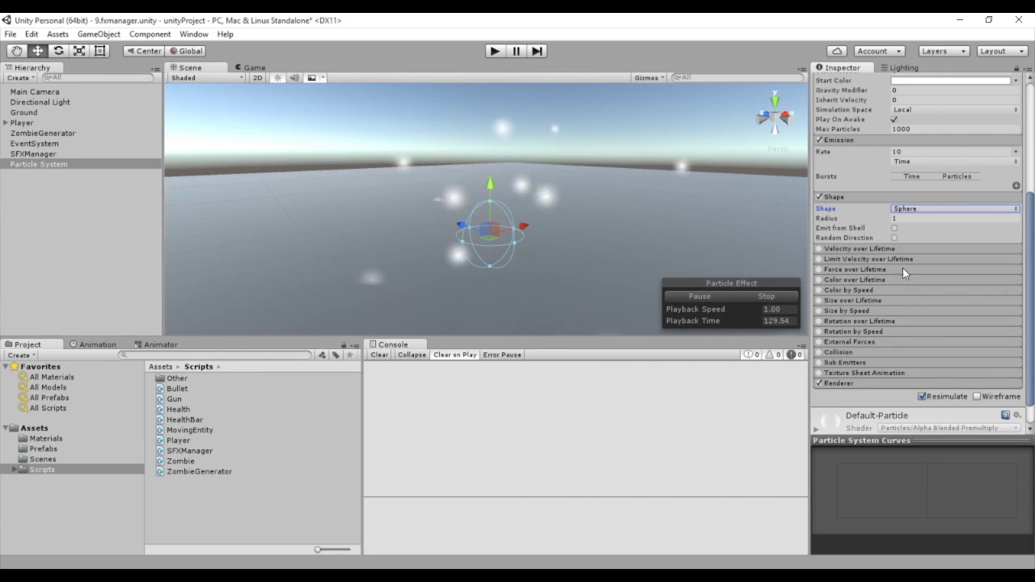
left_click(859, 250)
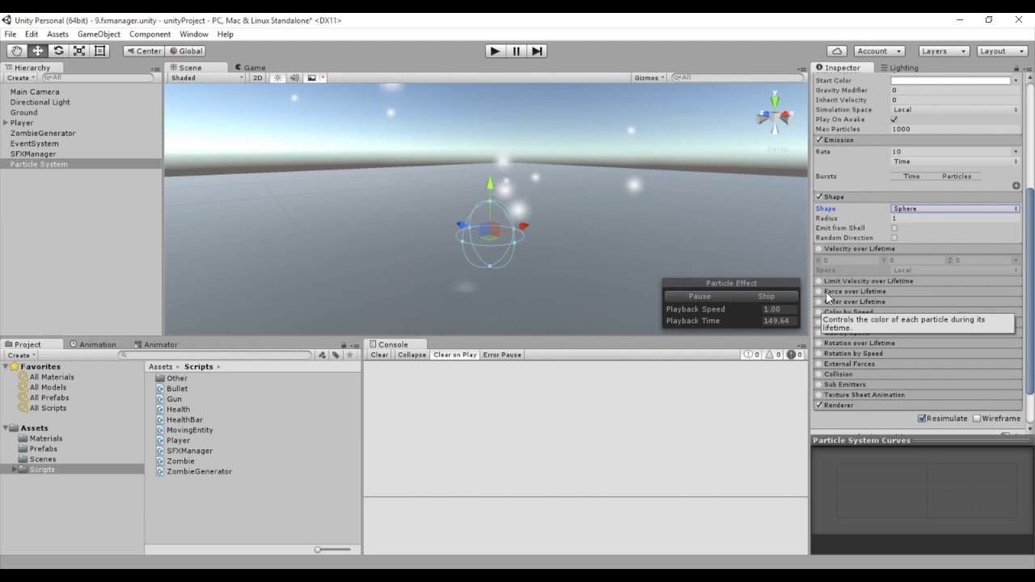
left_click(835, 281)
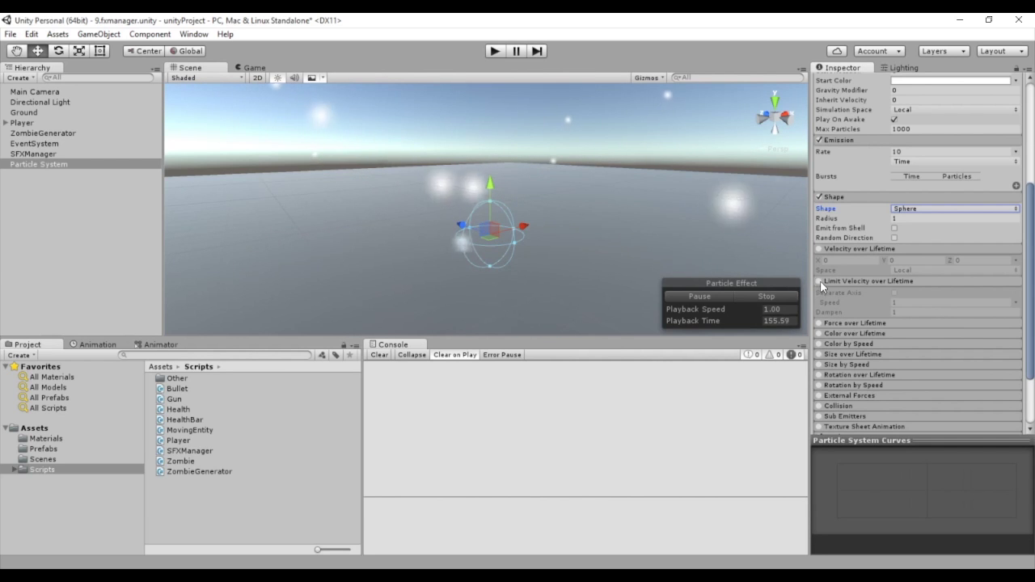
left_click(820, 281)
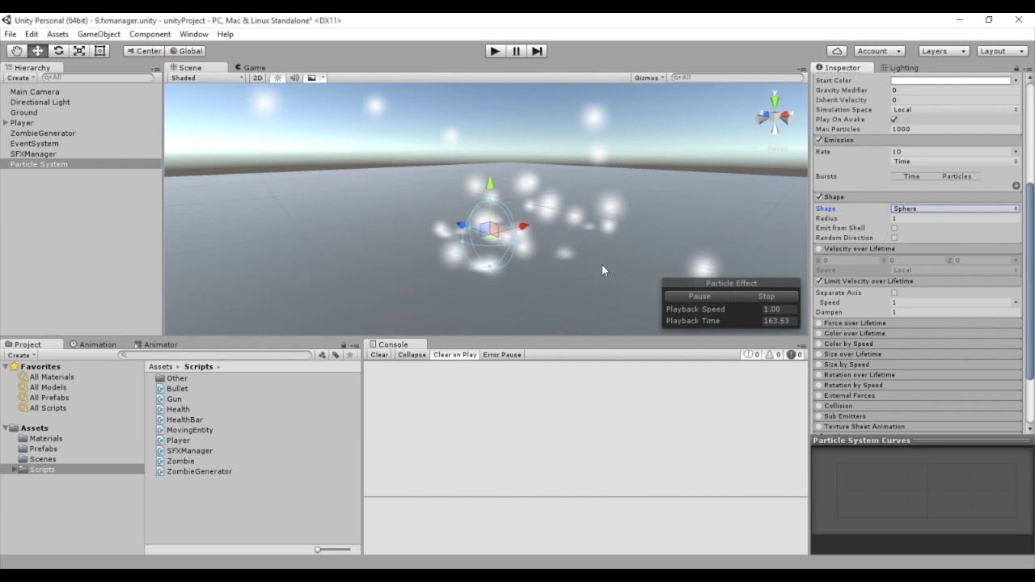
left_click(817, 324)
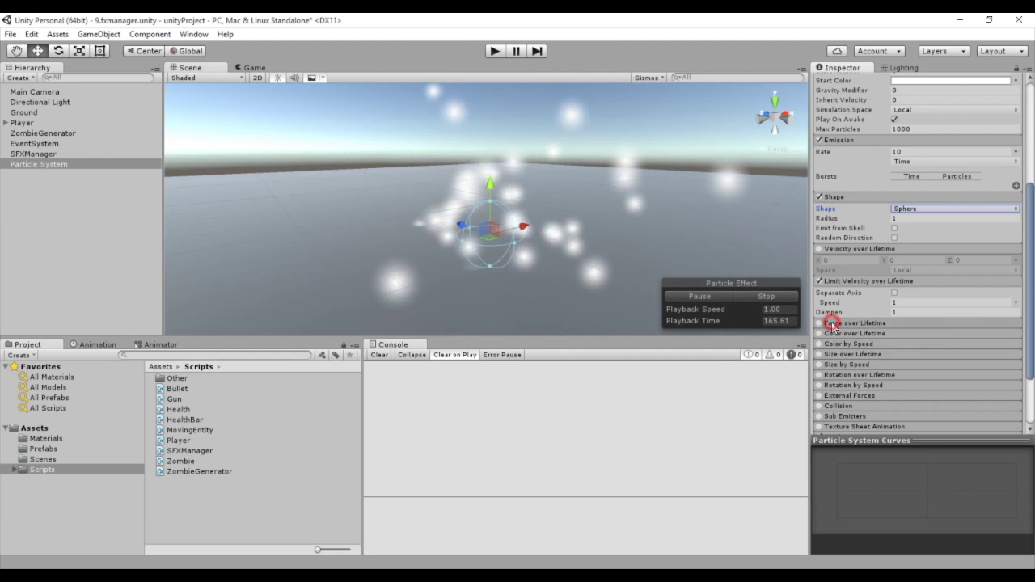
- Disable Limit Velocity, test a Force over Lifetime X of 8.49, then disable that force
scroll(820, 267, "down", 3)
left_click(819, 245)
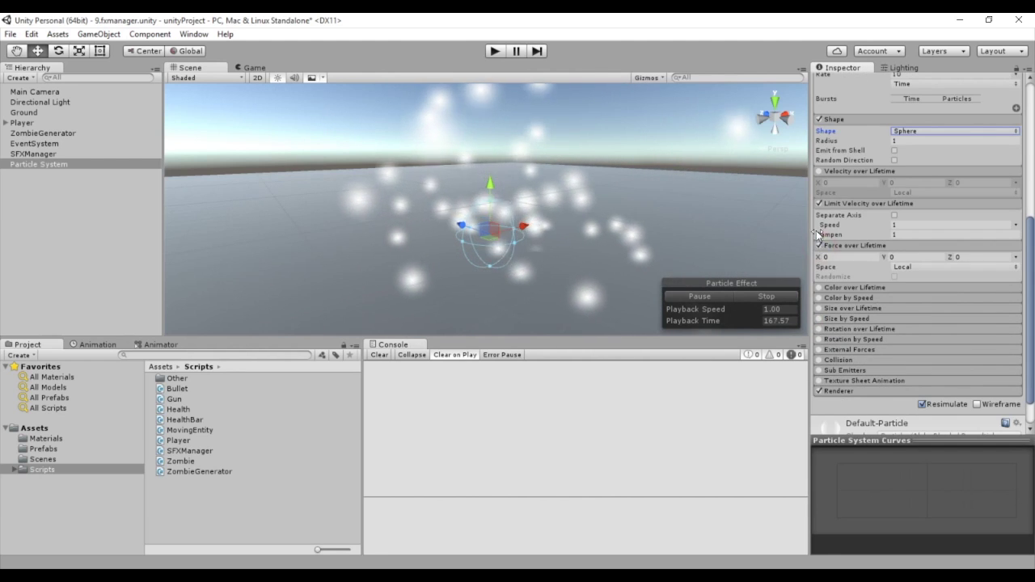
left_click(819, 203)
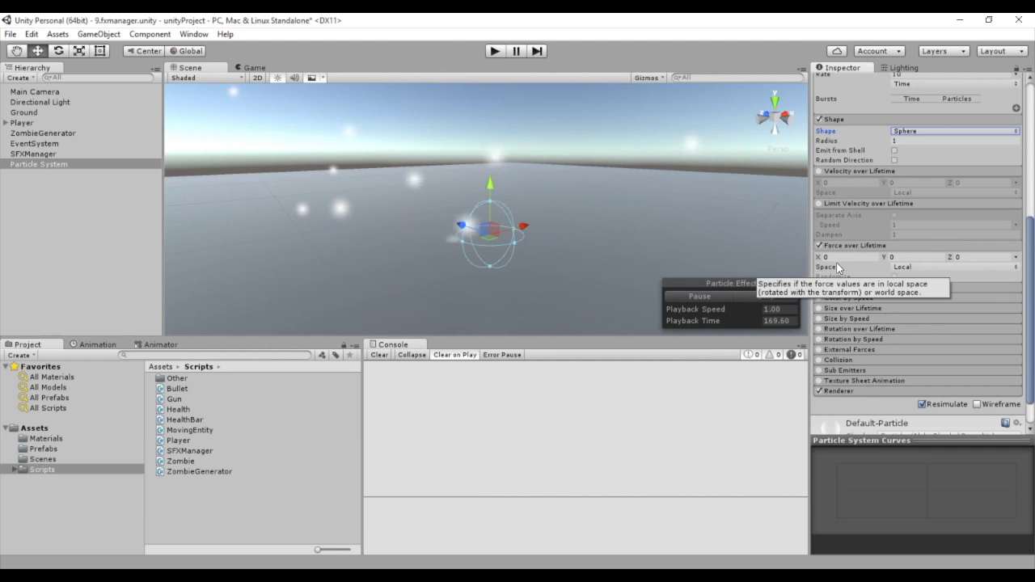
mouse_move(818, 257)
left_mouse_down()
mouse_move(963, 256)
mouse_move(1002, 244)
left_mouse_up()
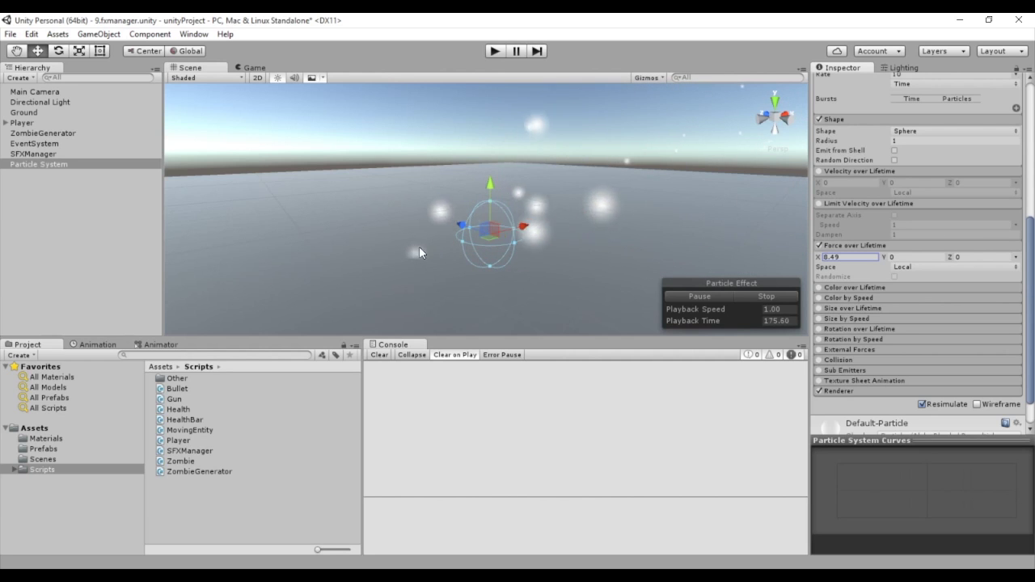
left_click(819, 246)
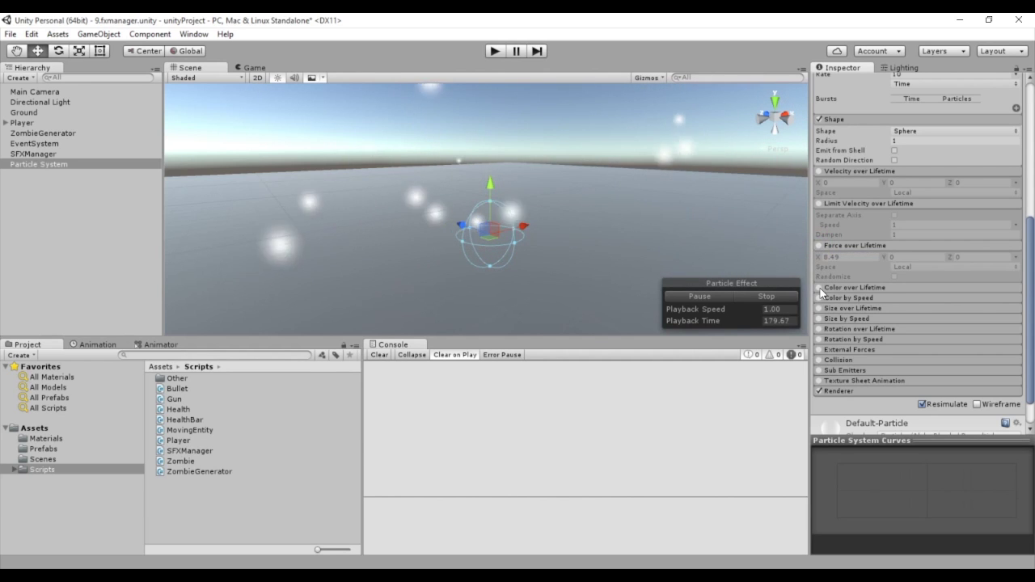
left_click(820, 288)
left_click(832, 288)
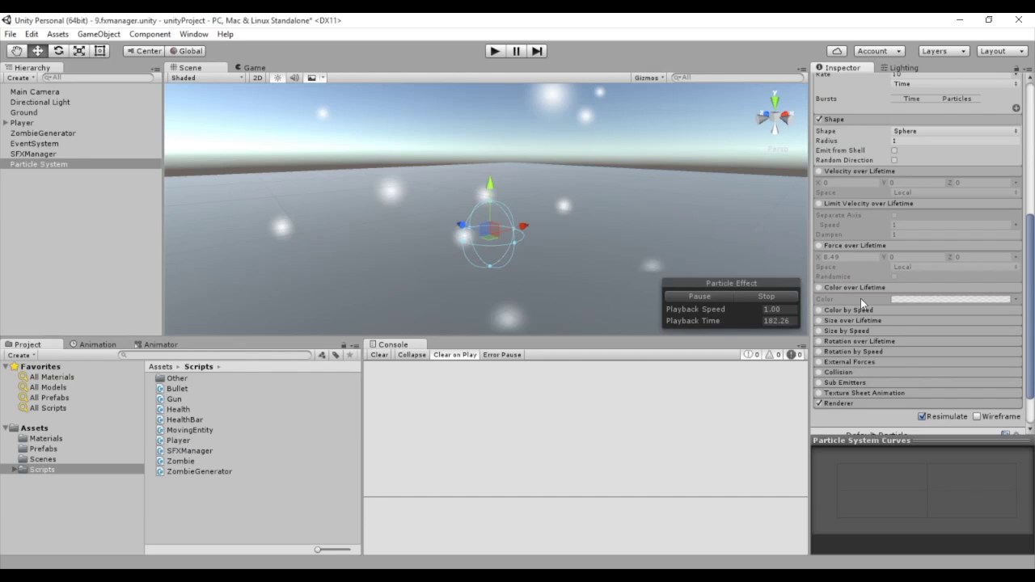
- Enable Size over Lifetime with the descending curve preset so particles shrink away
left_click(838, 313)
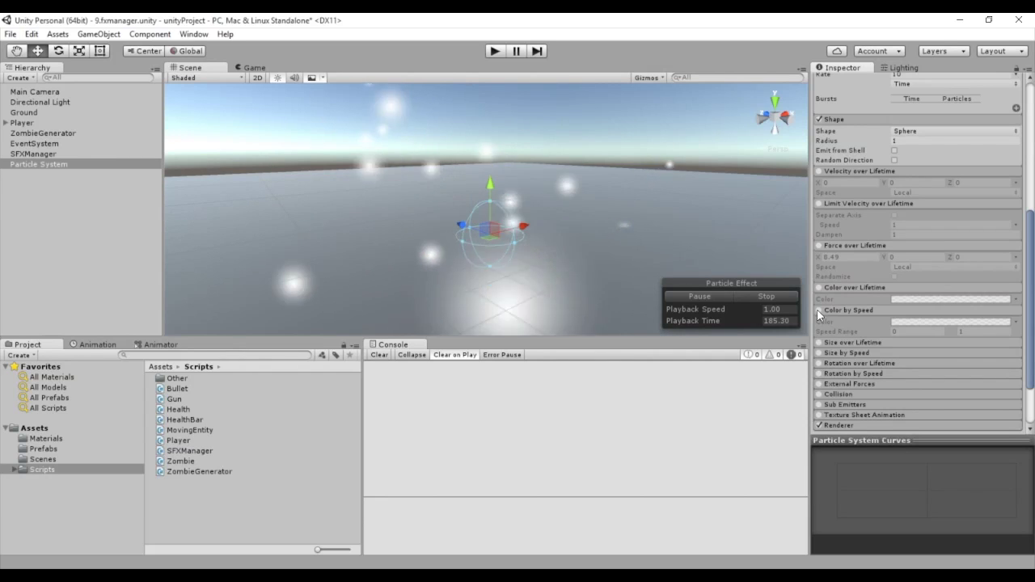
scroll(832, 331, "down", 3)
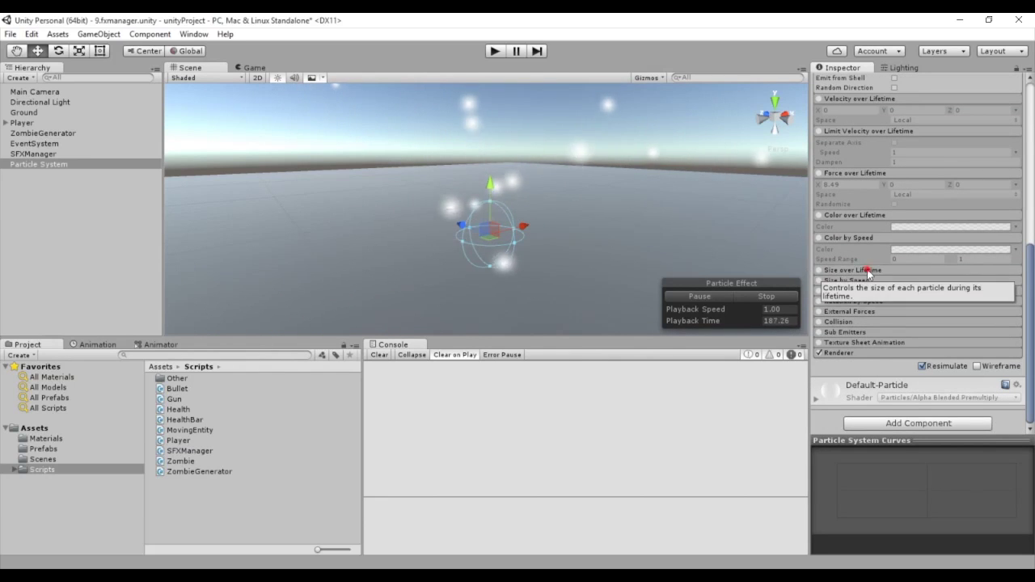
left_click(841, 270)
left_click(897, 281)
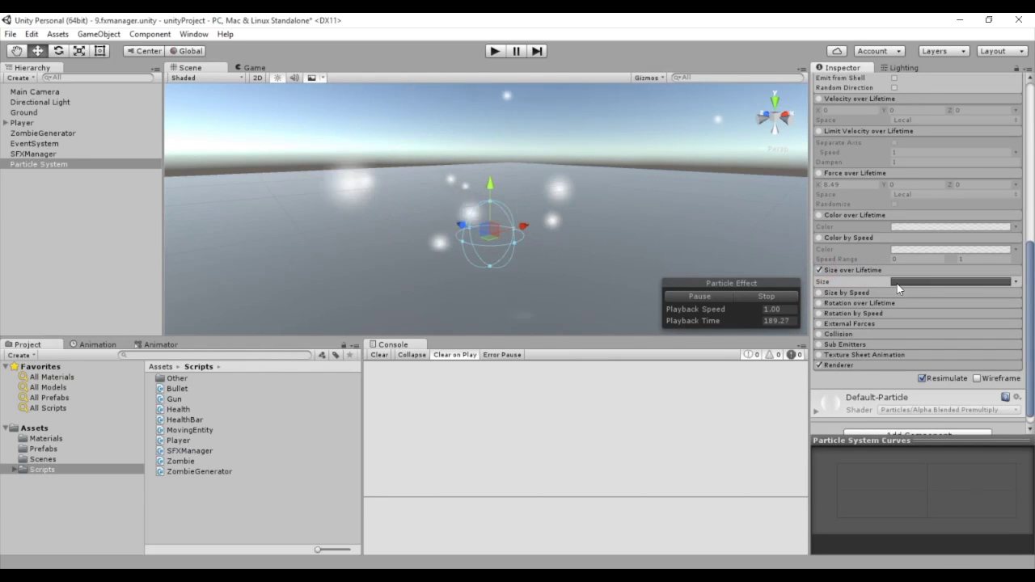
left_click(946, 544)
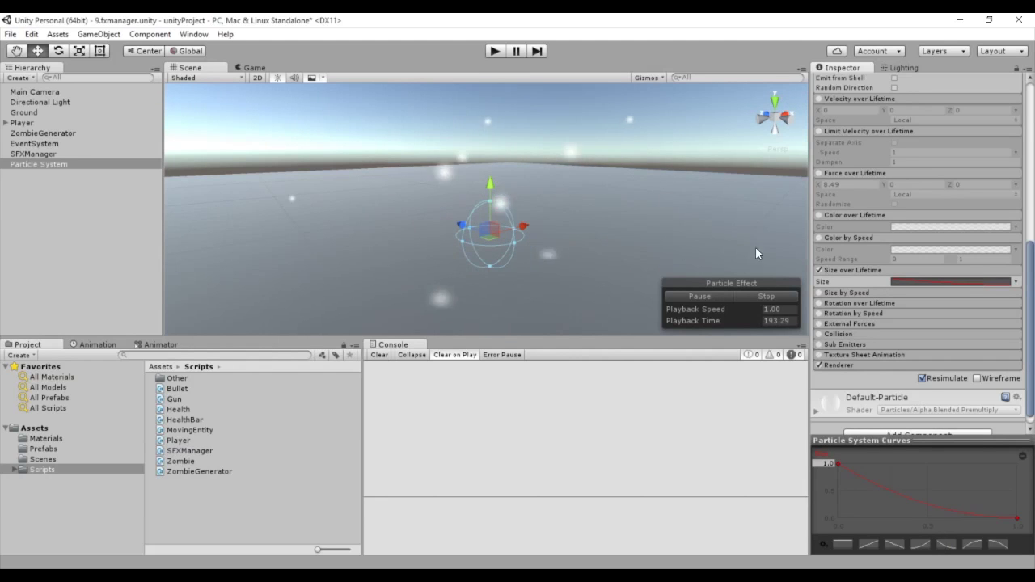
- Expand Size by Speed, Rotation, External Forces, Collision, Sub Emitters, Texture Sheet Animation and Renderer modules
left_click(833, 294)
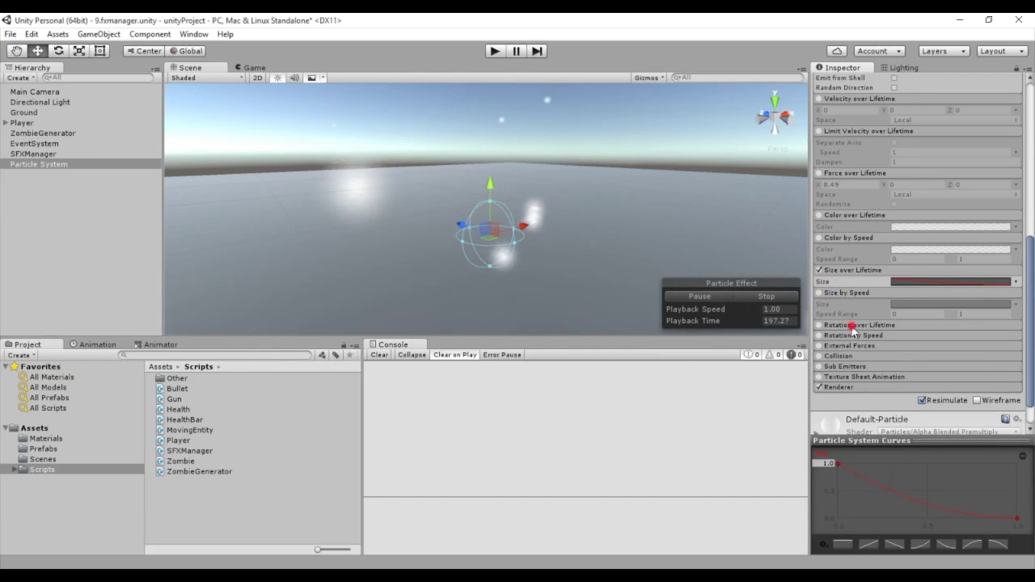
left_click(847, 325)
left_click(849, 347)
left_click(843, 377)
scroll(847, 395, "down", 2)
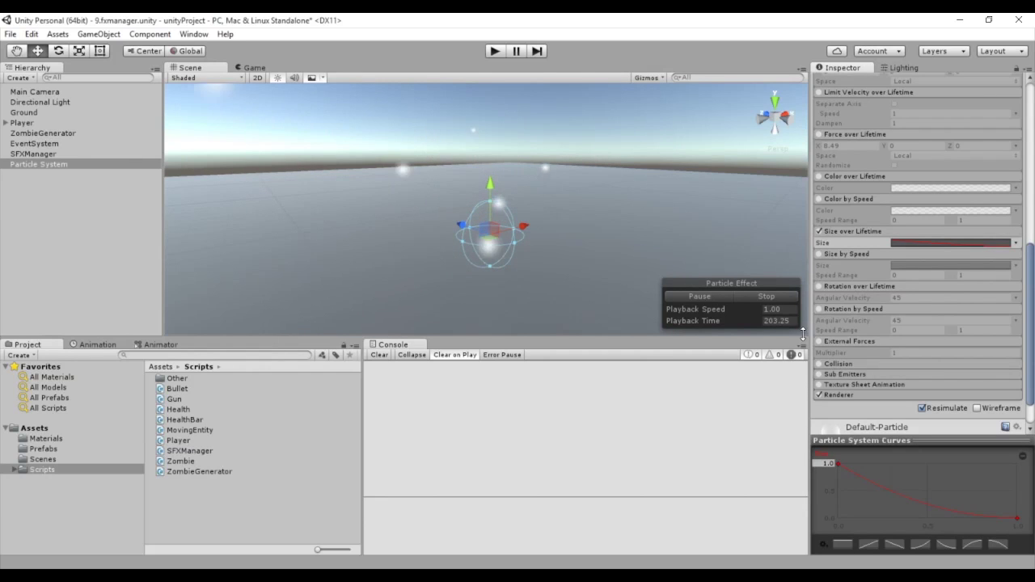
left_click(838, 364)
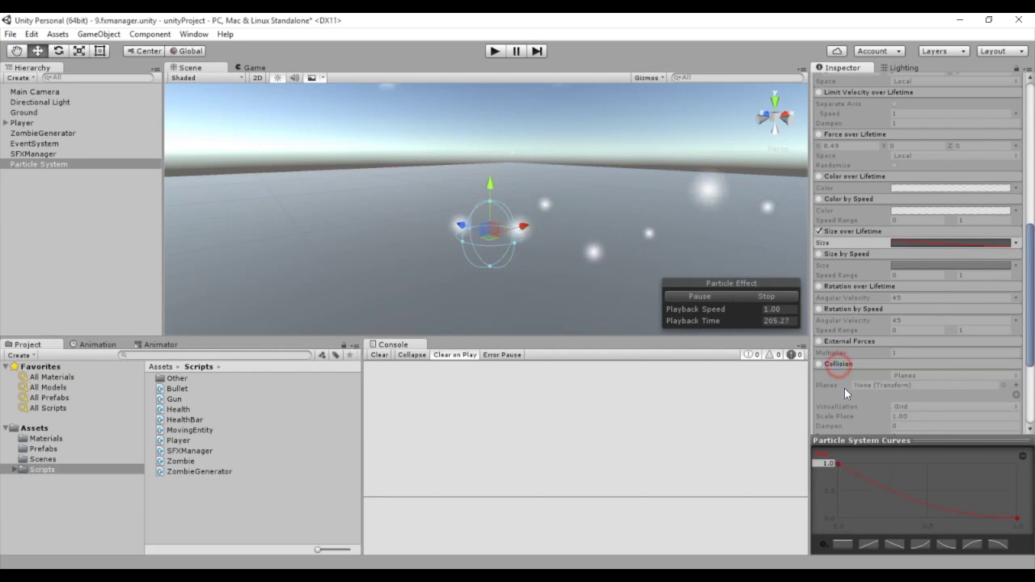
scroll(845, 390, "down", 4)
scroll(845, 380, "down", 3)
left_click(848, 330)
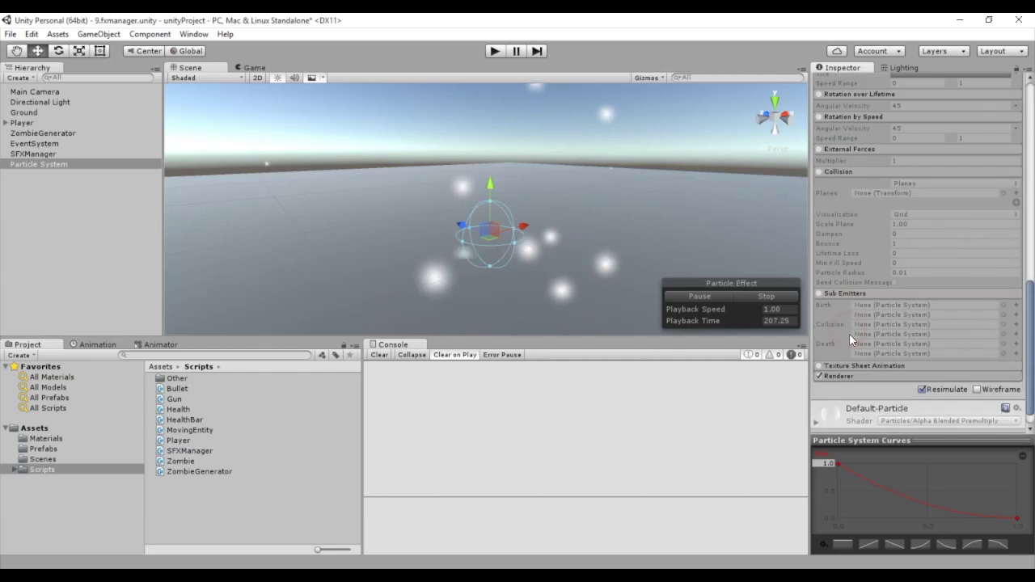
left_click(850, 342)
scroll(846, 328, "down", 2)
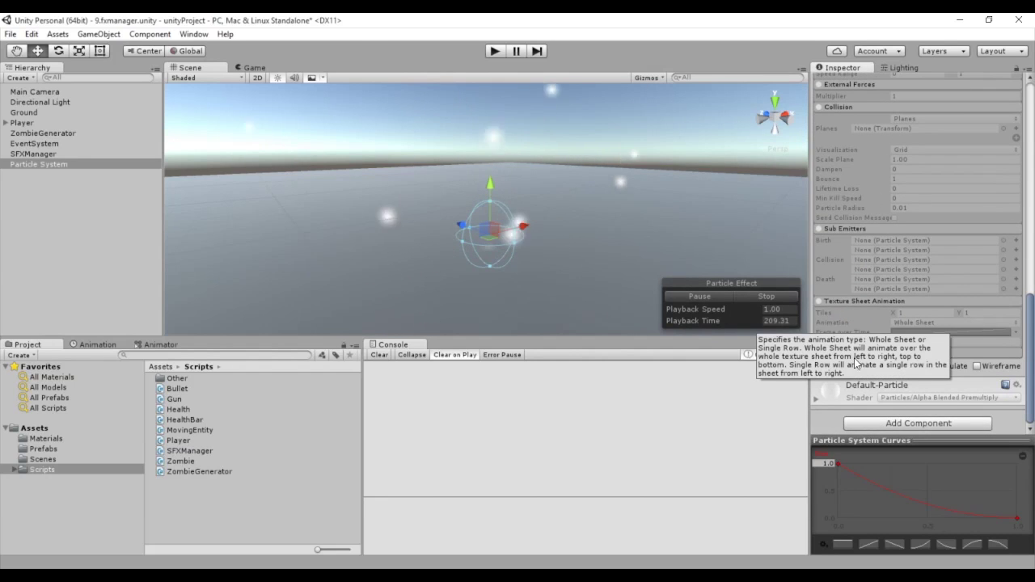
left_click(967, 351)
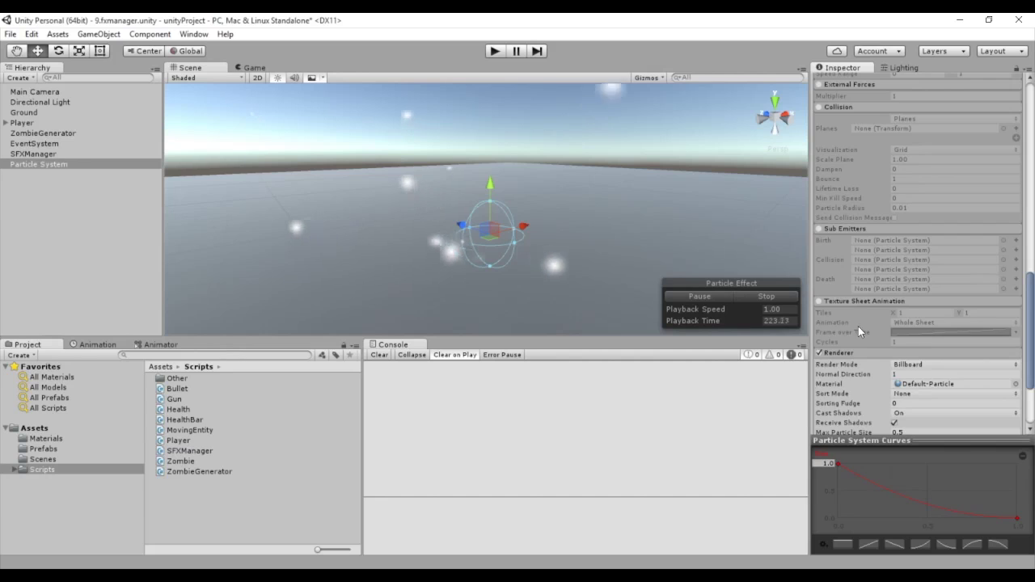
scroll(858, 327, "down", 5)
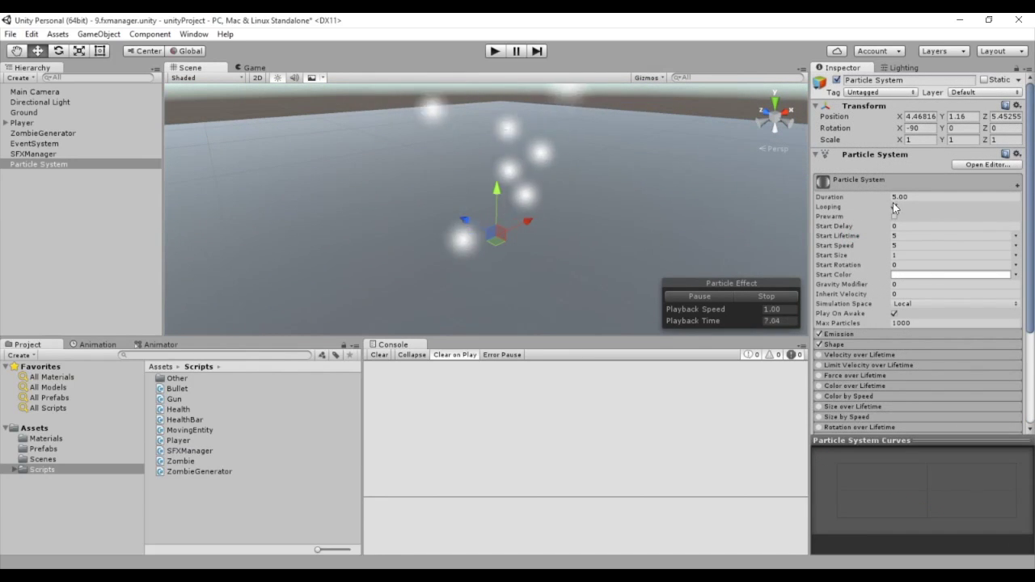
- Set both Duration and Start Lifetime to 0.5
left_click(913, 197)
type("0.5")
left_click(910, 237)
type("0.5")
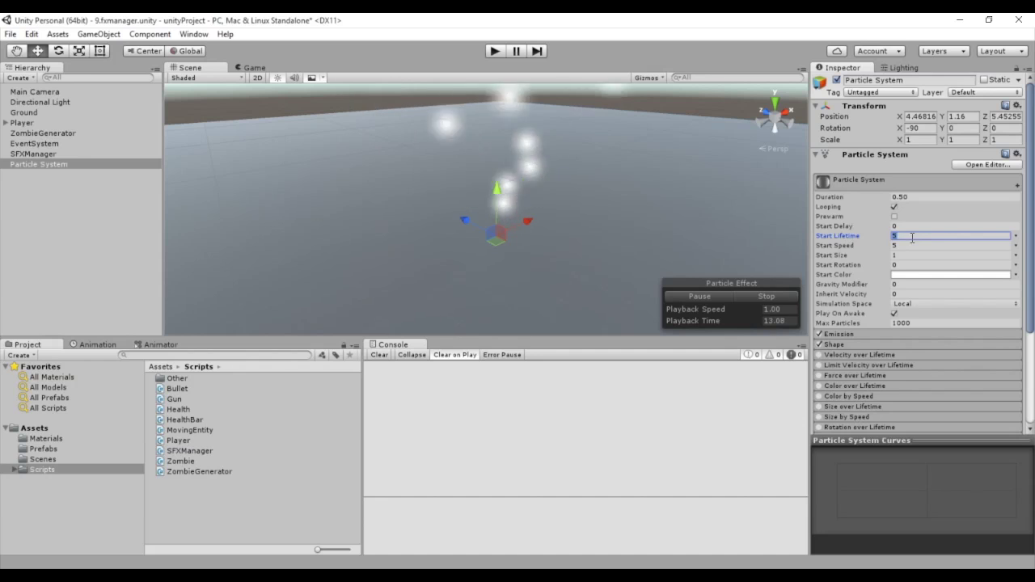
mouse_move(529, 207)
left_mouse_down("alt")
mouse_move(562, 229)
mouse_move(566, 202)
left_mouse_up("alt")
- Set Start Speed to 15 and Gravity Modifier to 10
left_click(915, 246)
type("15")
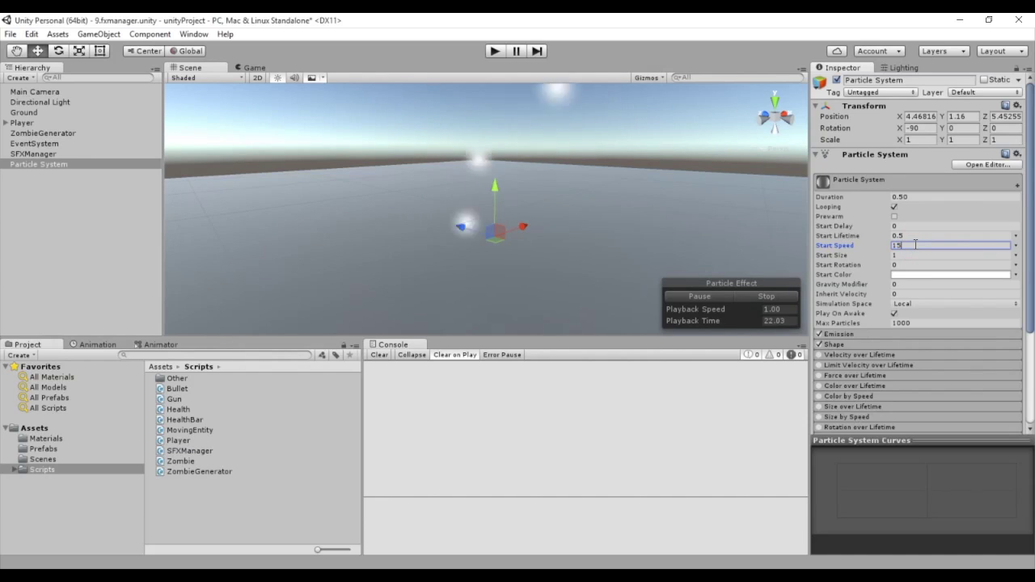
mouse_move(632, 227)
left_mouse_down("alt")
mouse_move(603, 159)
mouse_move(742, 194)
left_mouse_up("alt")
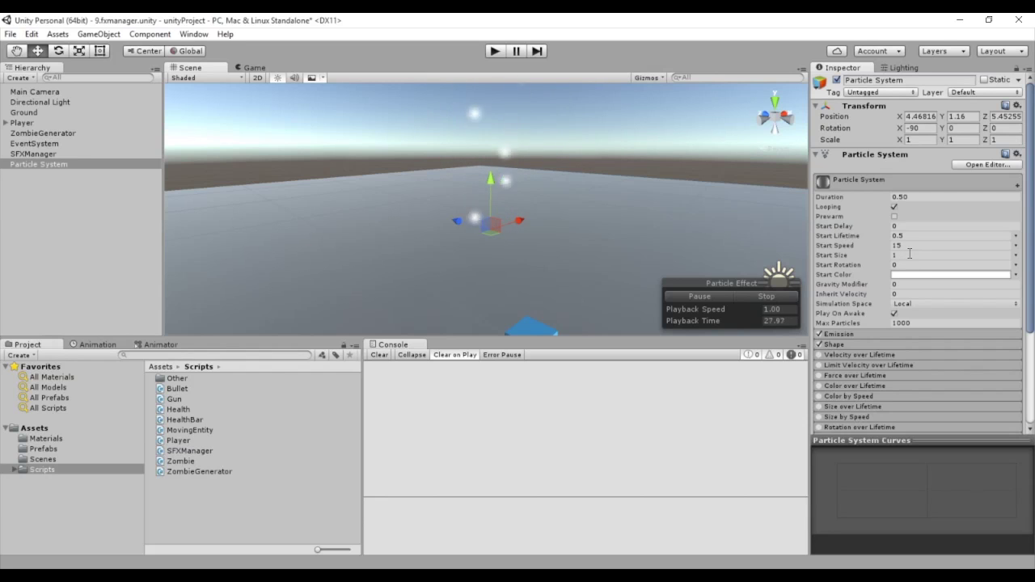
left_click(904, 285)
type("10")
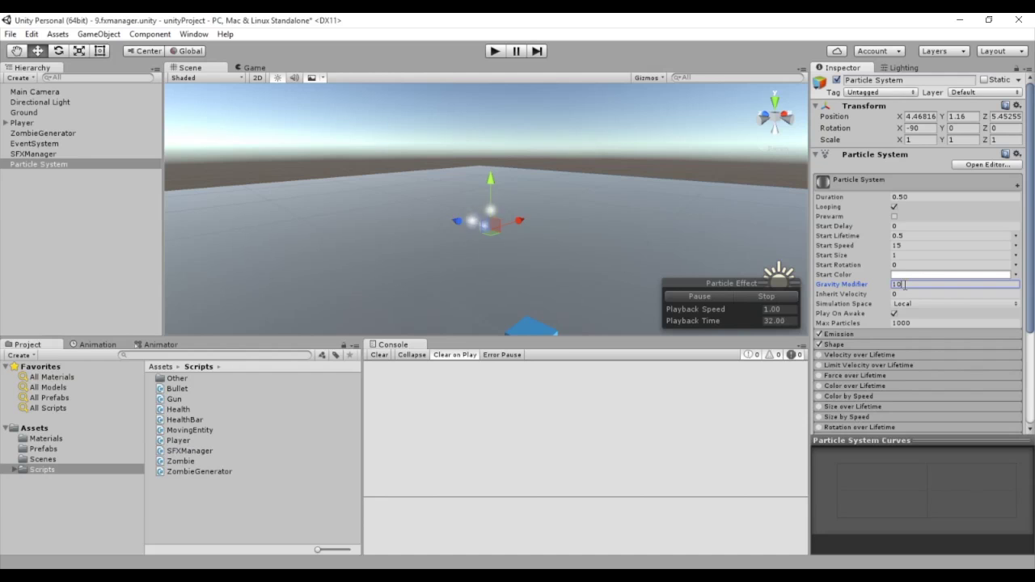
left_click_drag(490, 253, 573, 252, "alt")
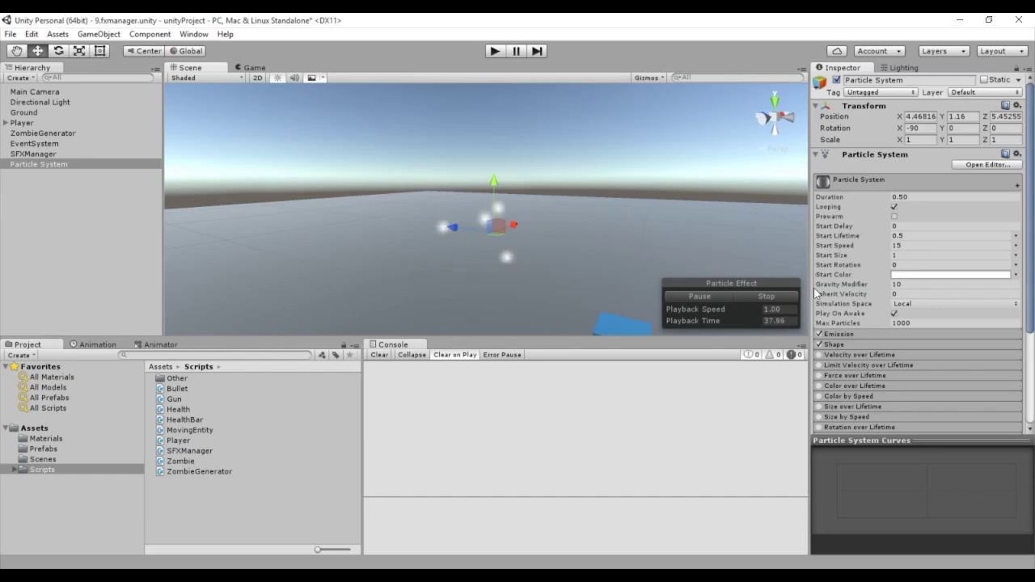
- Set emission Rate to 0 with a single burst of 10 particles at time 0
left_click(853, 335)
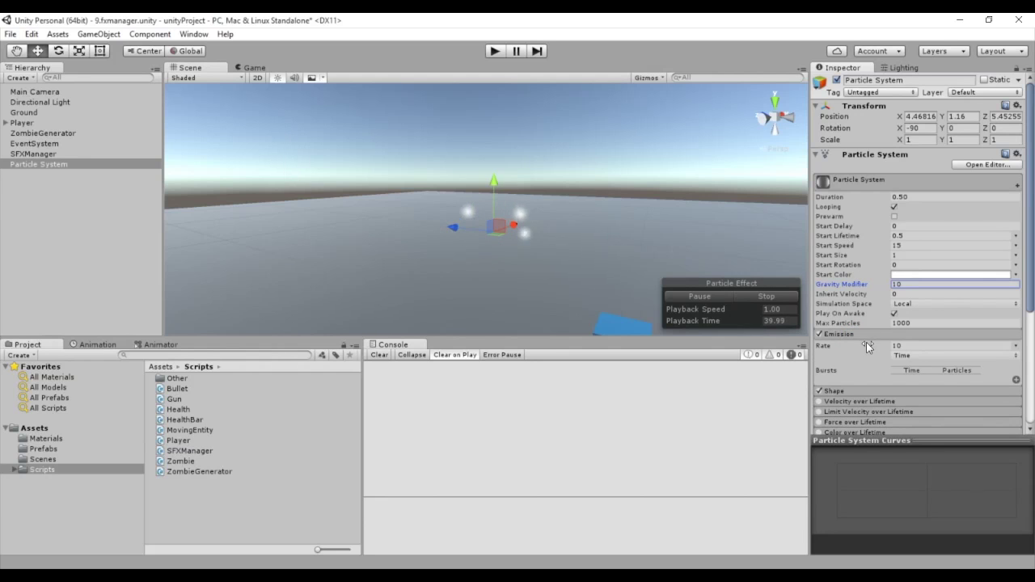
scroll(849, 345, "down", 2)
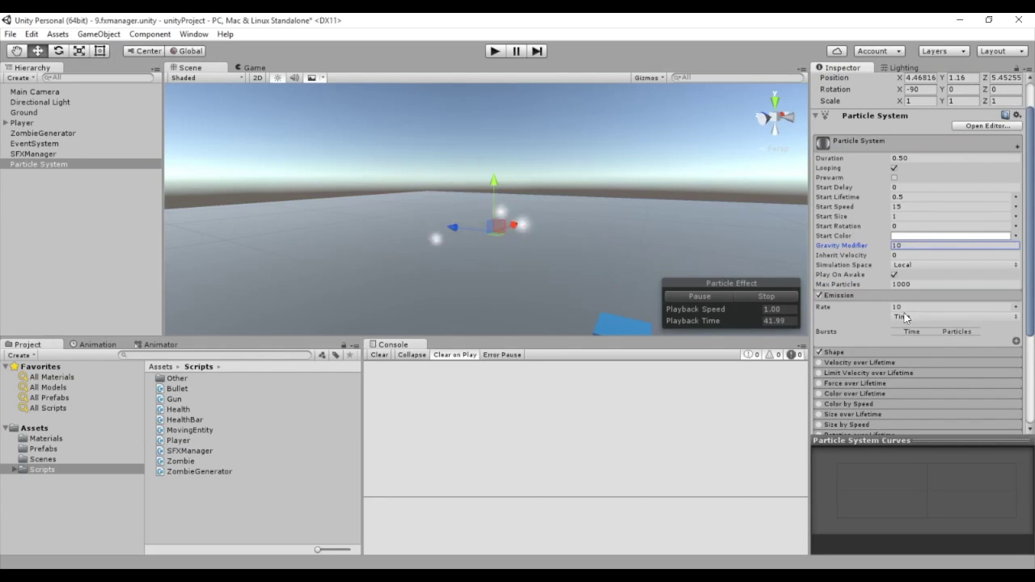
left_click(930, 307)
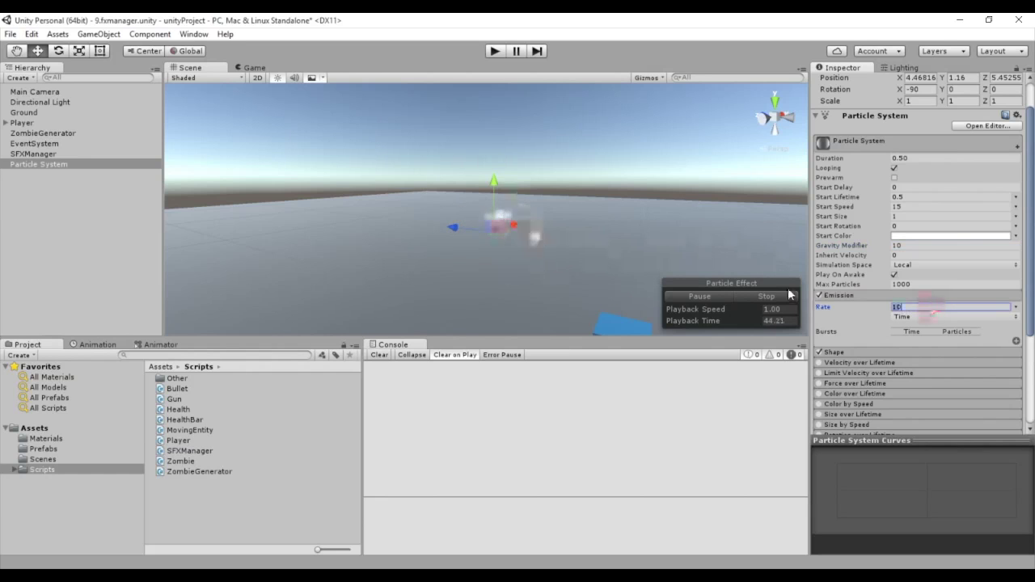
left_click(1014, 342)
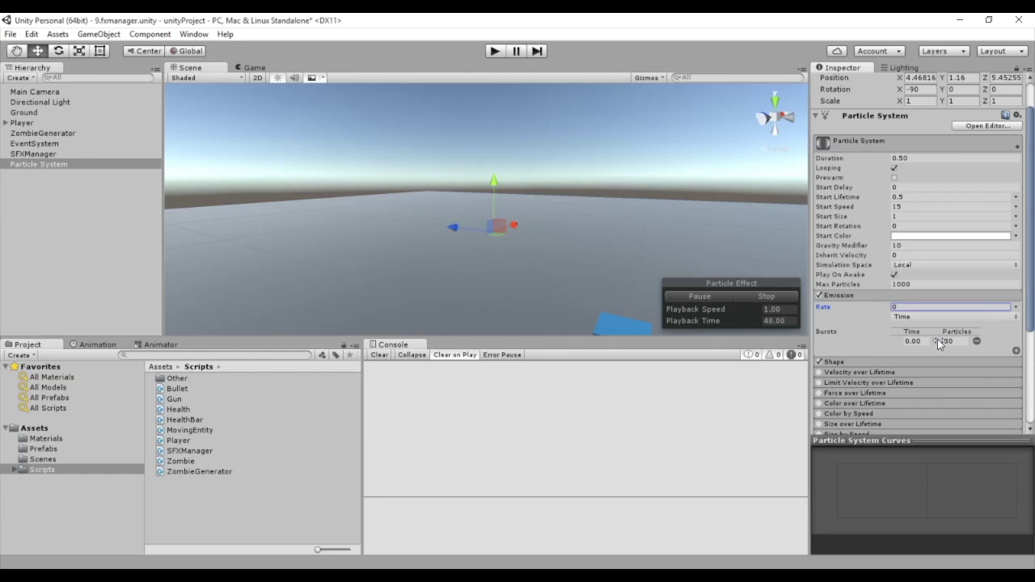
left_click(958, 342)
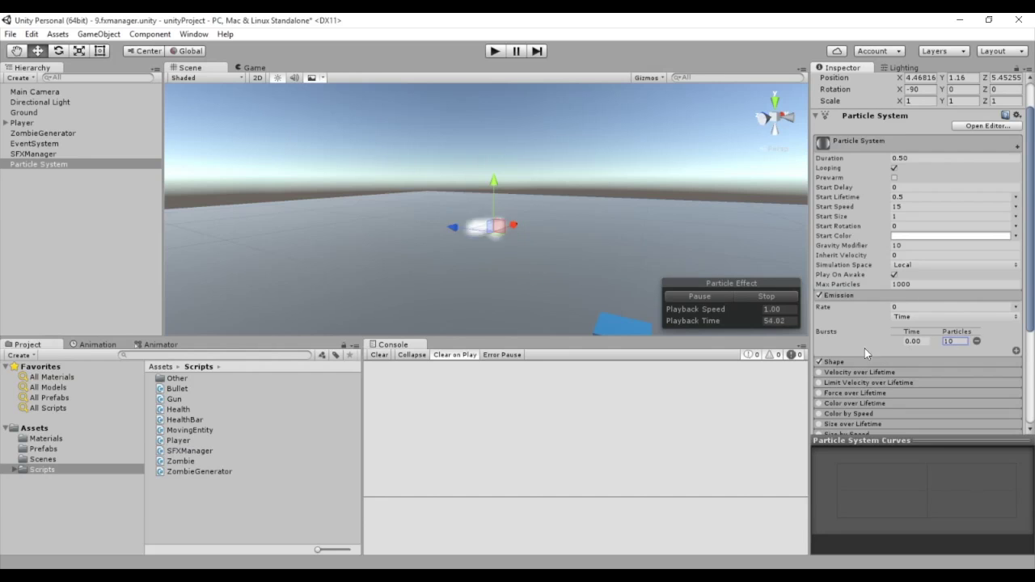
scroll(873, 355, "down", 3)
- Emit from a Sphere of radius 0.55 and enable Limit Velocity over Lifetime
left_click(840, 284)
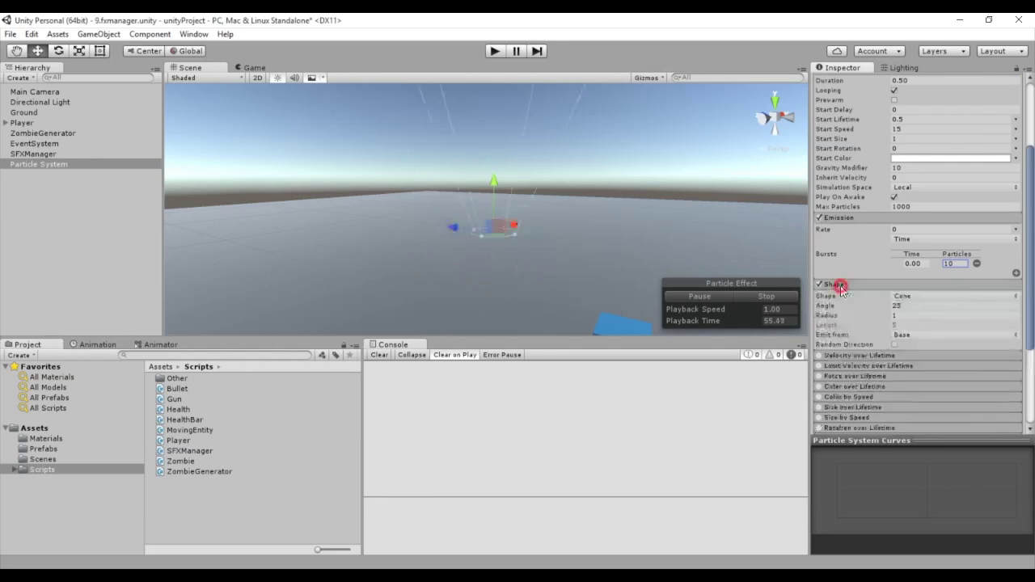
left_click(914, 297)
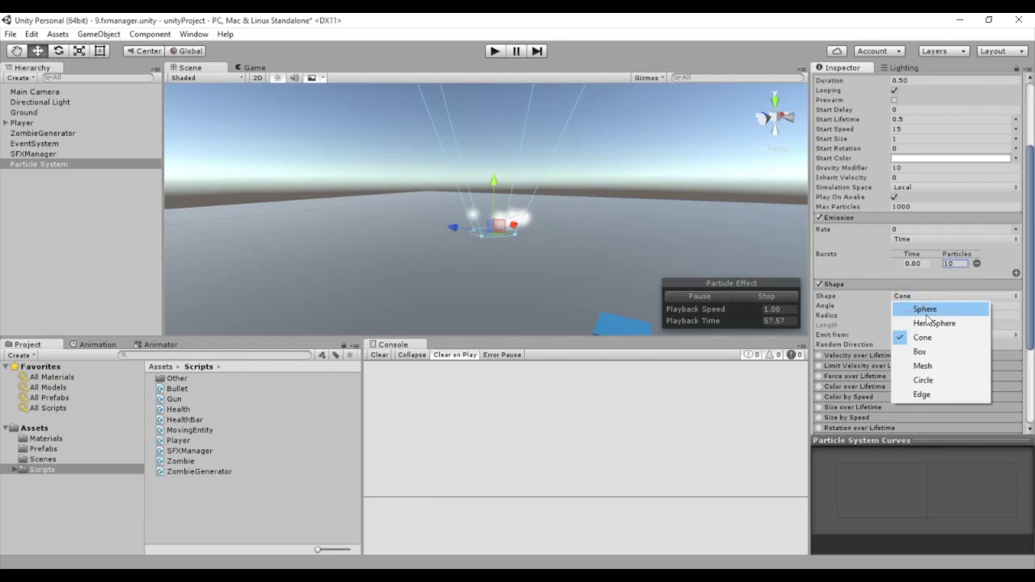
left_click(924, 310)
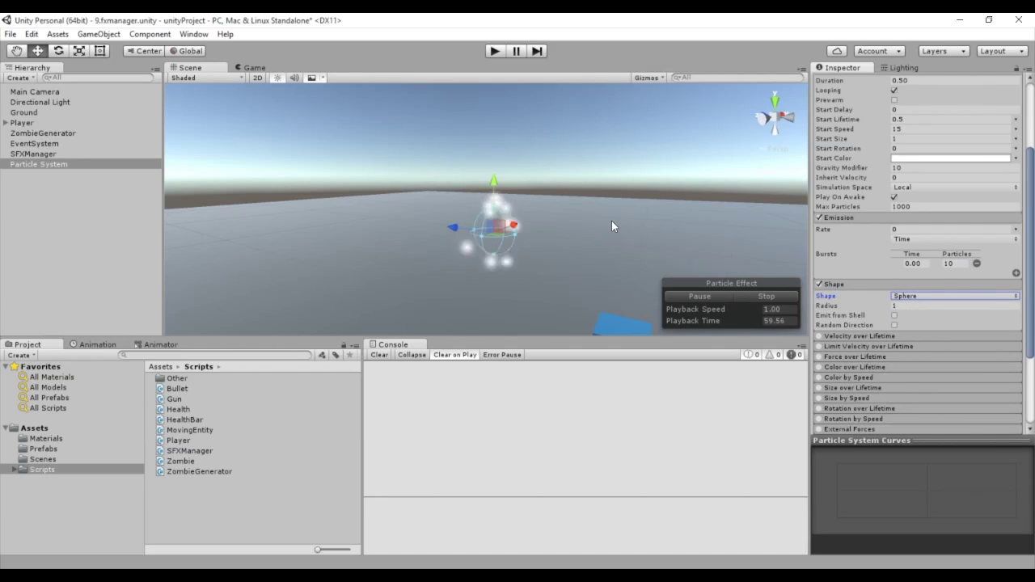
left_click_drag(866, 304, 839, 308)
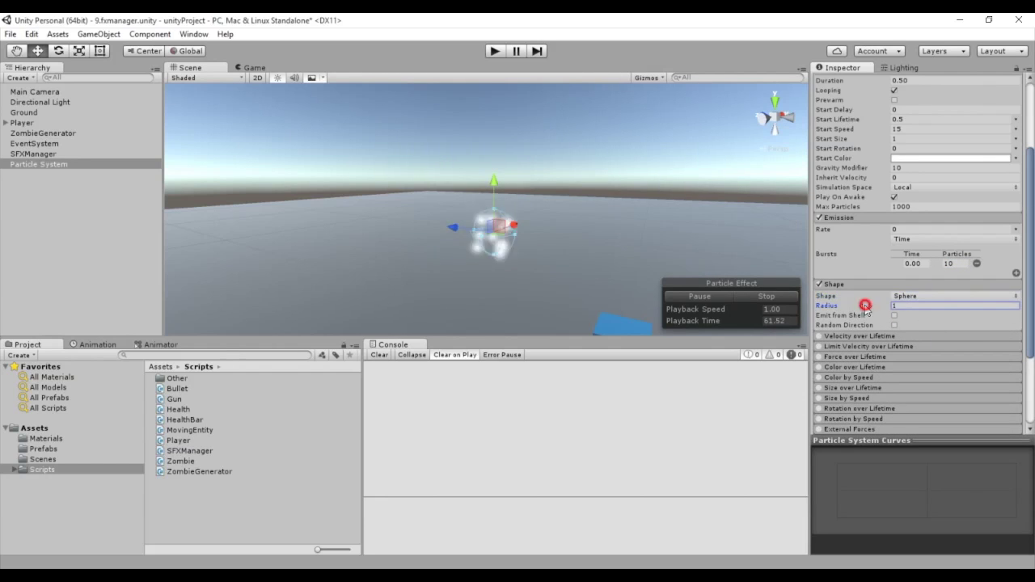
left_click(955, 305)
type("0.55")
left_click(866, 346)
scroll(866, 350, "down", 2)
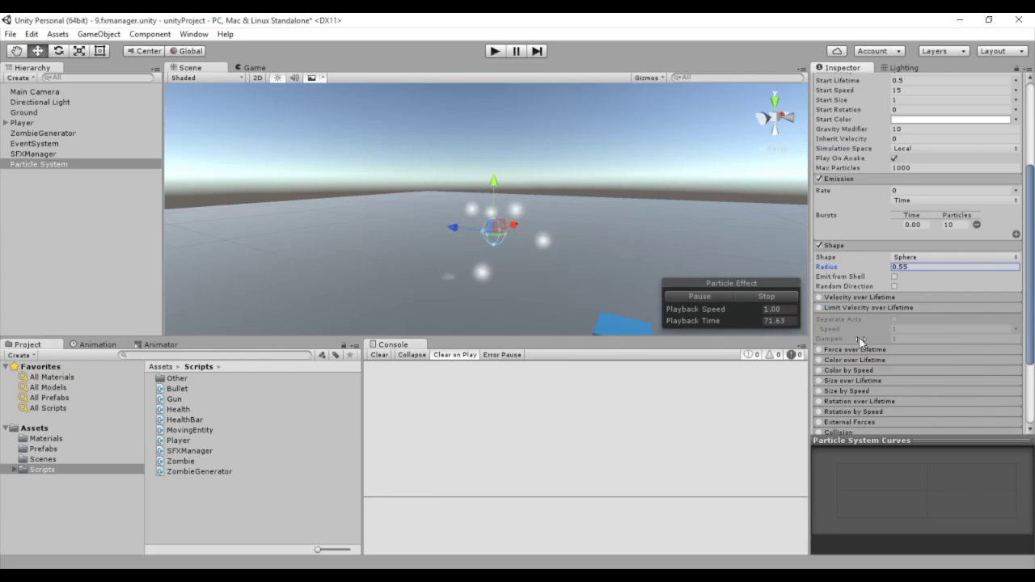
- Limit velocity to Speed 0 with Dampen 0.25, and give Size over Lifetime a descending curve
left_click(819, 307)
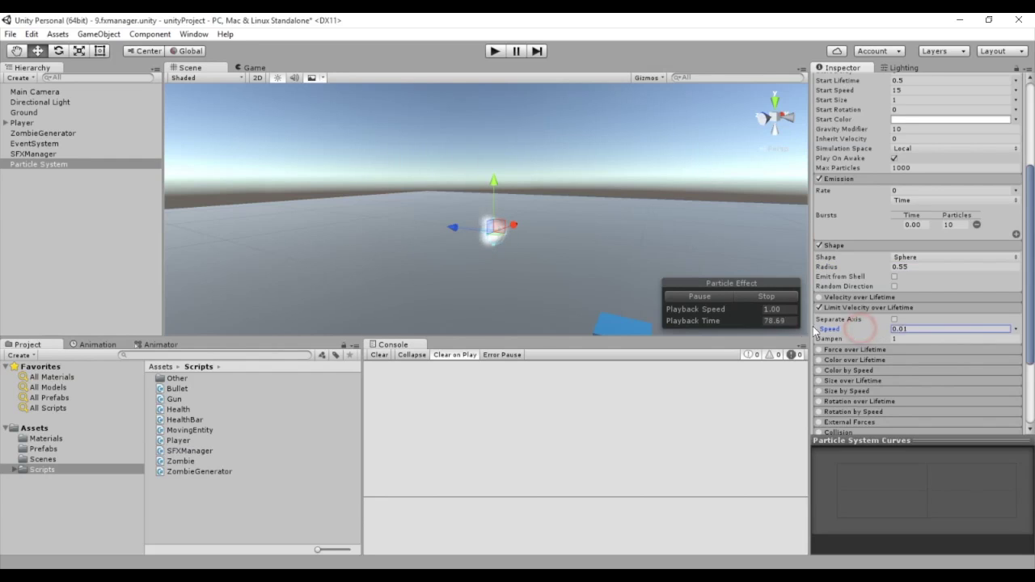
left_click_drag(854, 343, 849, 341)
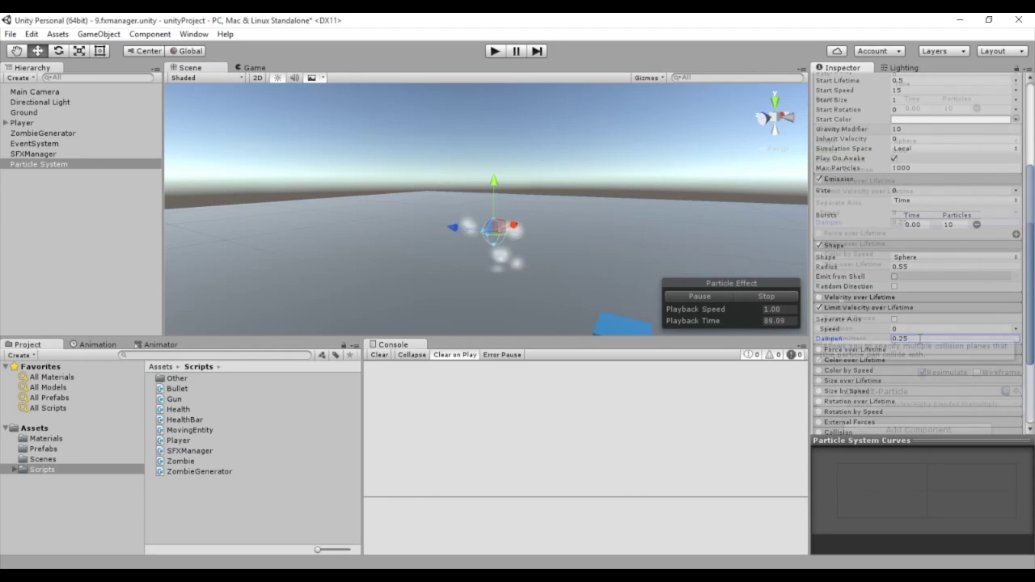
scroll(919, 340, "down", 5)
left_click(822, 265)
left_click(907, 277)
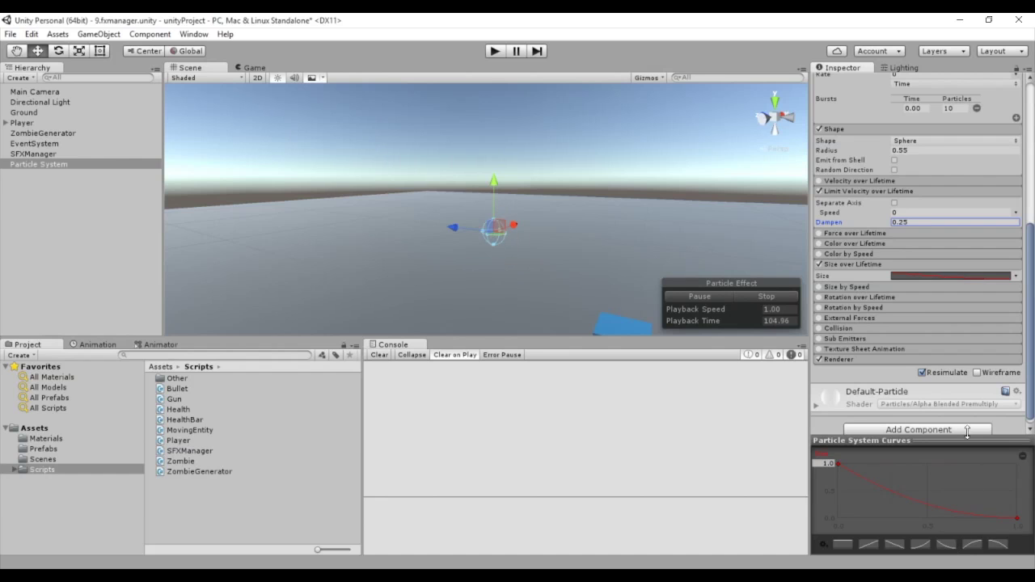
left_click(854, 327)
- Enable Collision against the Ground plane with Bounce 0, Dampen 0.25 and Particle Radius 0.15
left_click(820, 328)
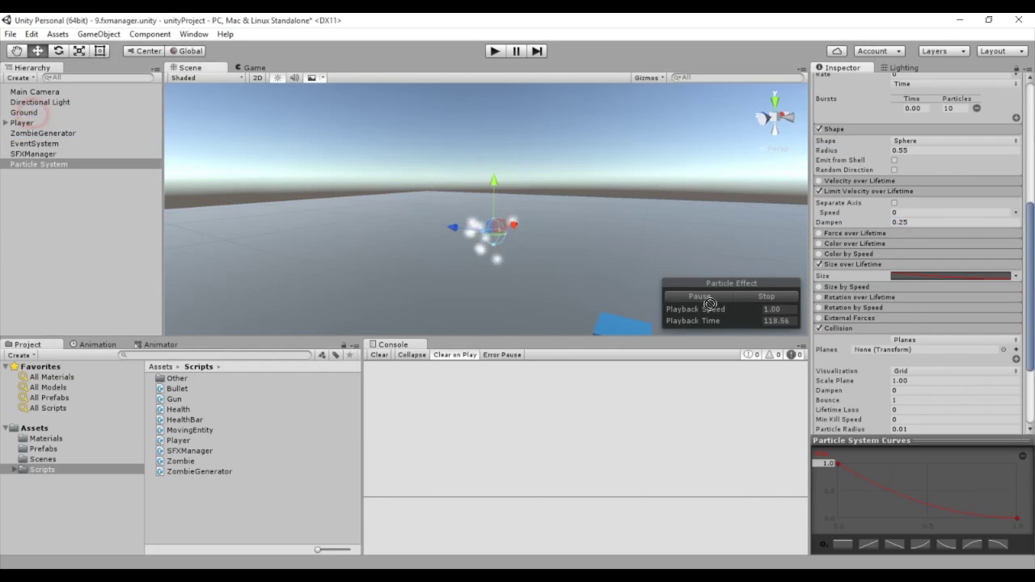
scroll(888, 334, "down", 2)
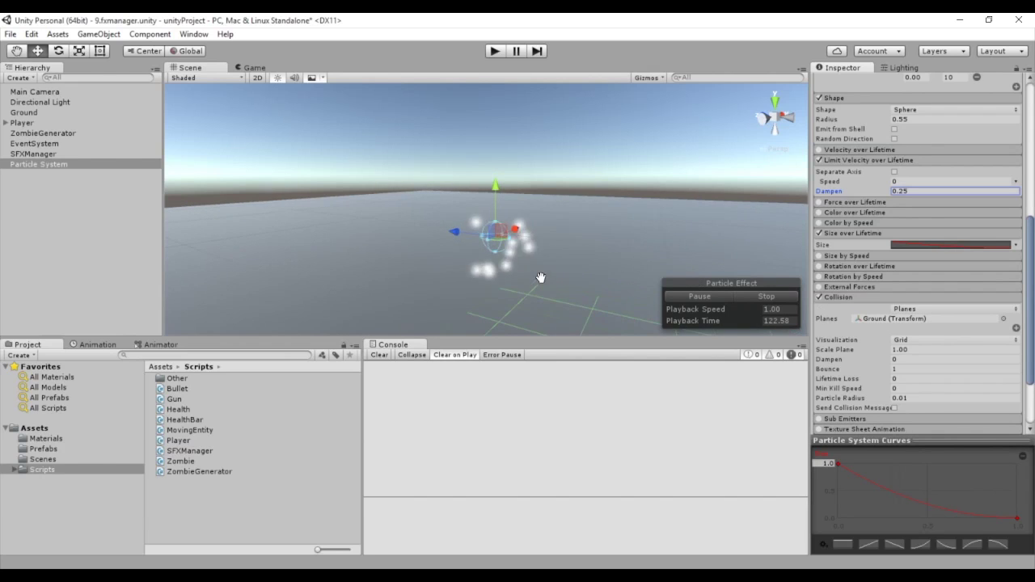
middle_click_drag(541, 282, 526, 234)
left_click(907, 369)
type("0")
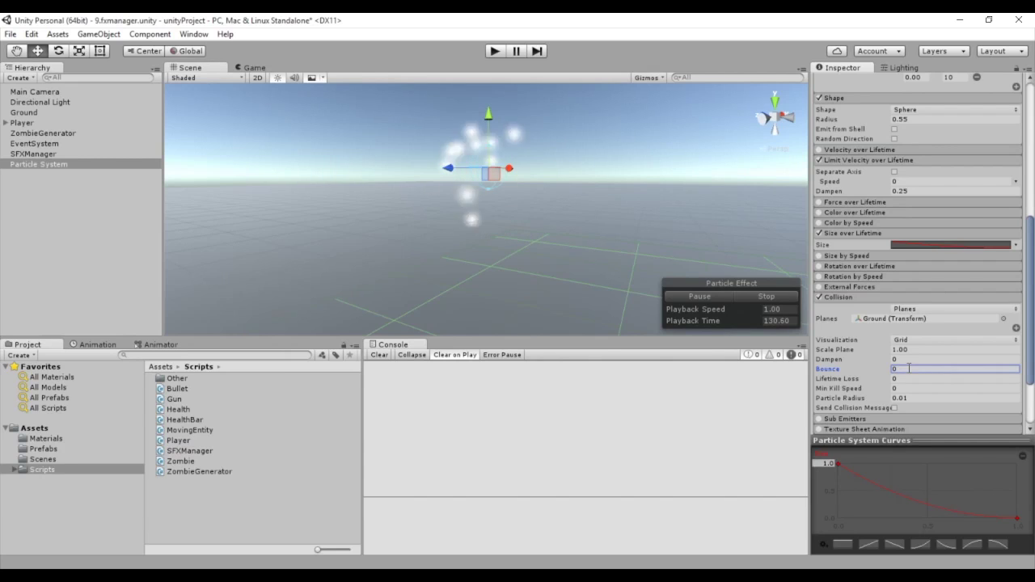
left_click(914, 358)
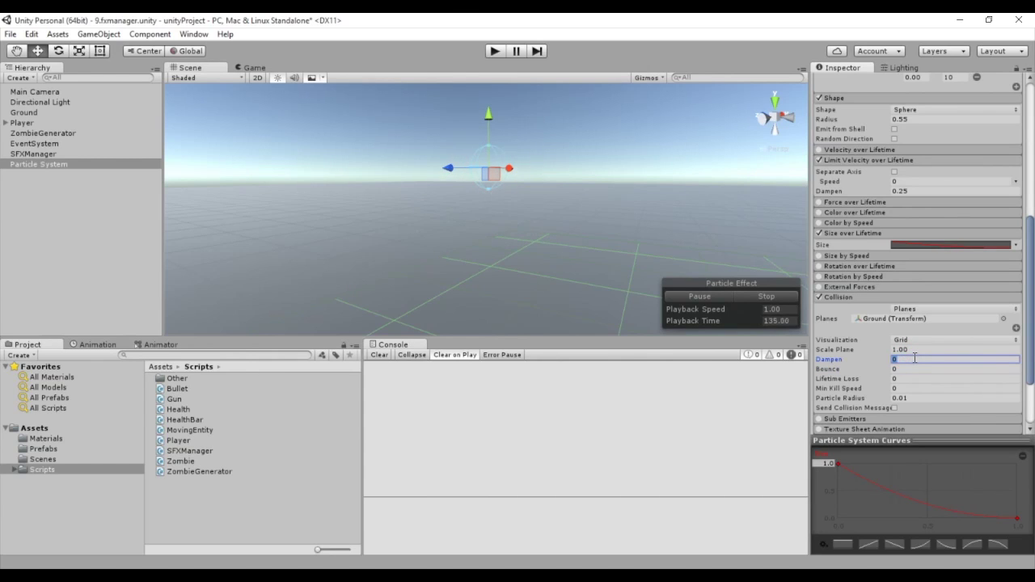
type("5")
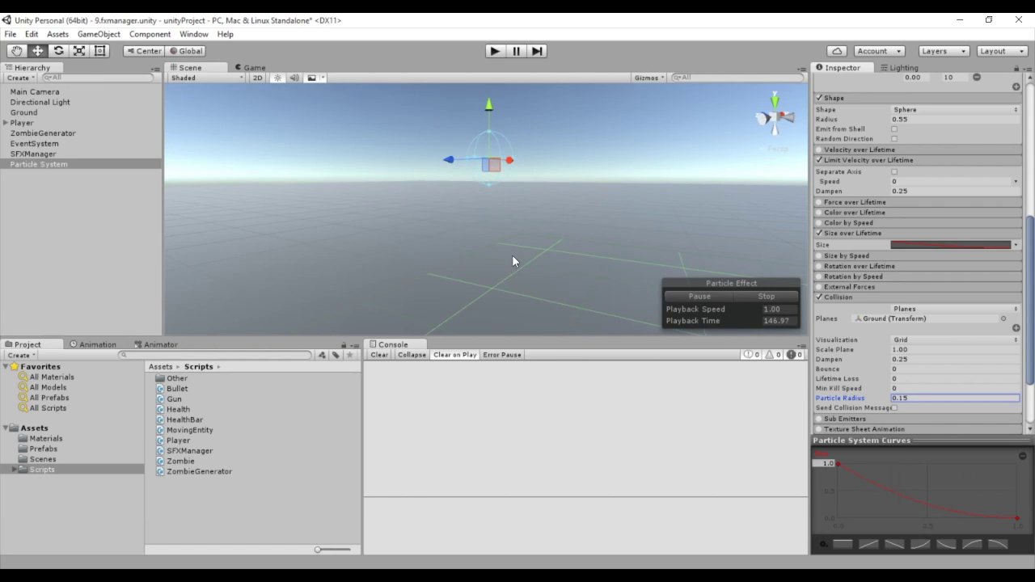
scroll(896, 299, "down", 5)
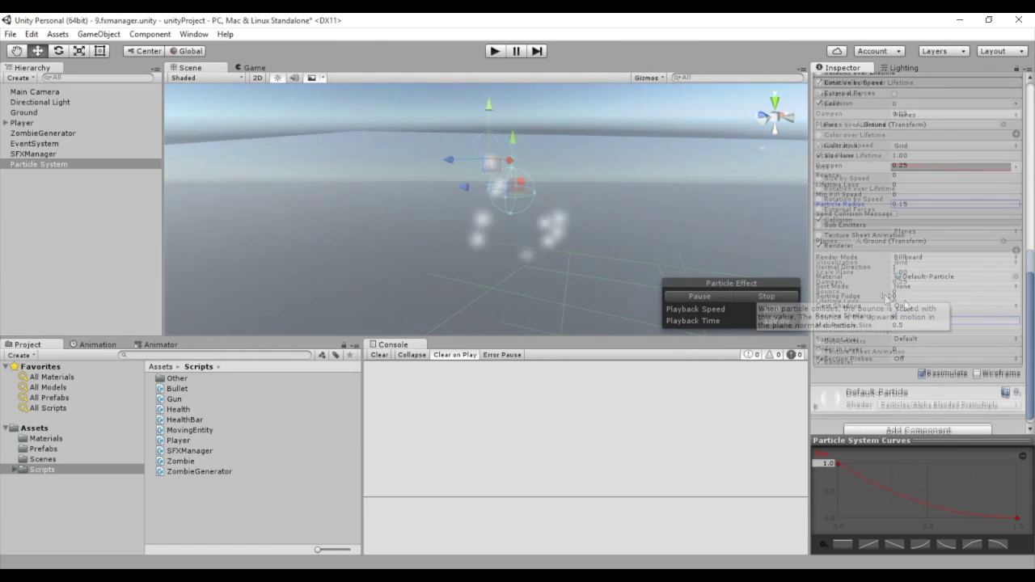
- Open the Materials folder in the Project panel and bring up its Create submenu
scroll(839, 358, "down", 1)
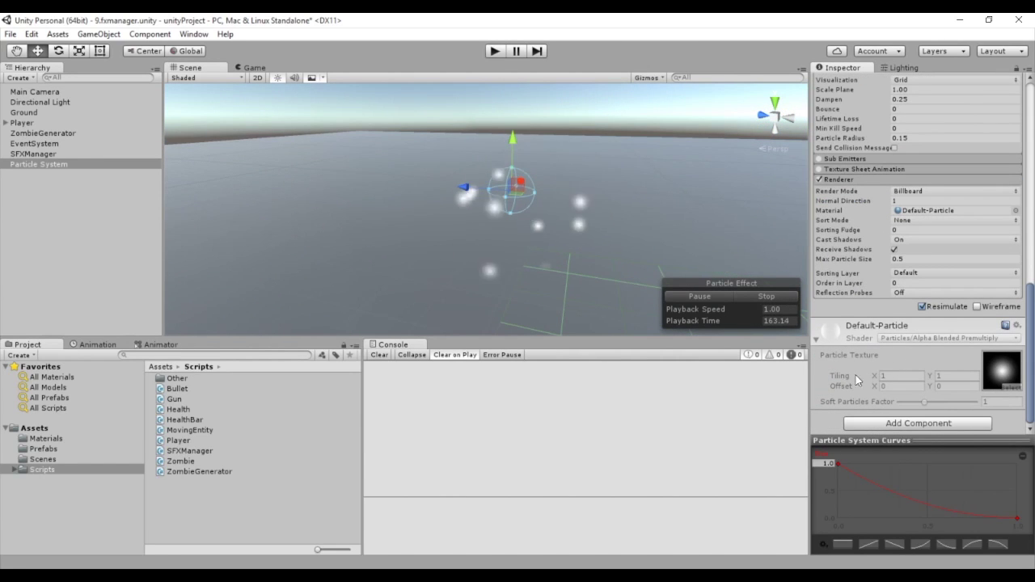
left_click(45, 438)
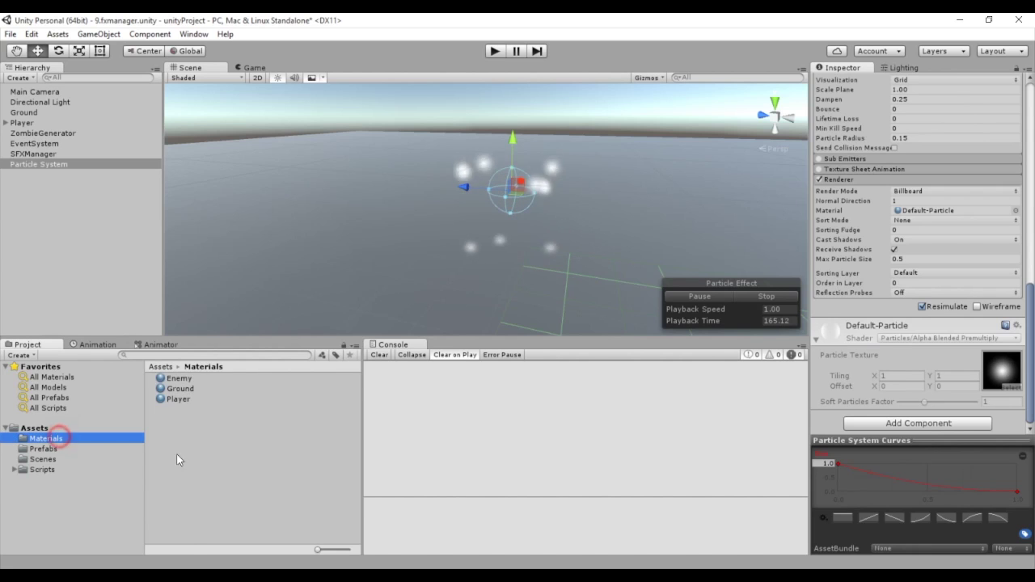
right_click(226, 469)
mouse_move(282, 251)
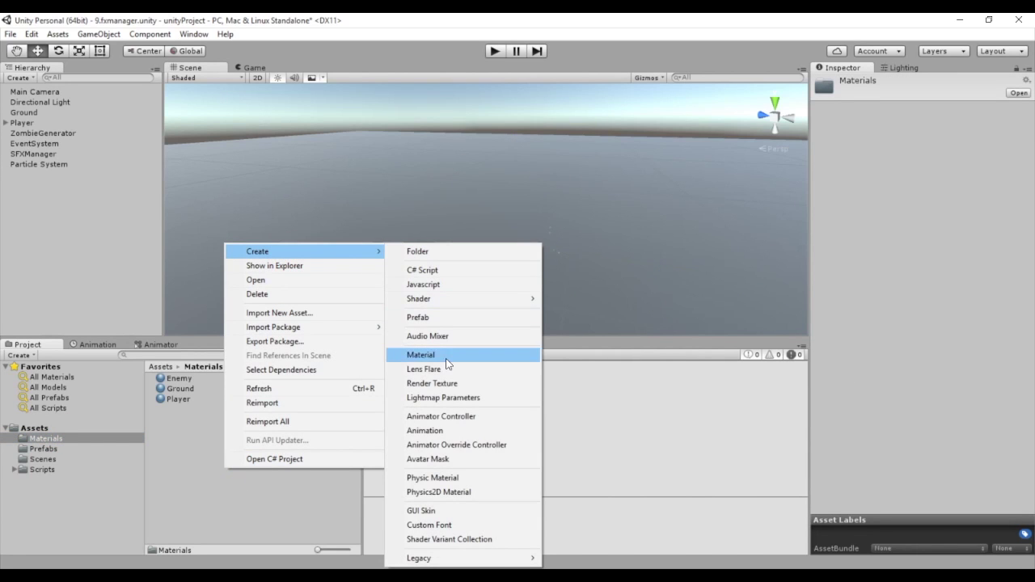
- Create a material named BloodParticles and drop it into the Particle System's Renderer Material slot
left_click(458, 355)
type("BloodParticles")
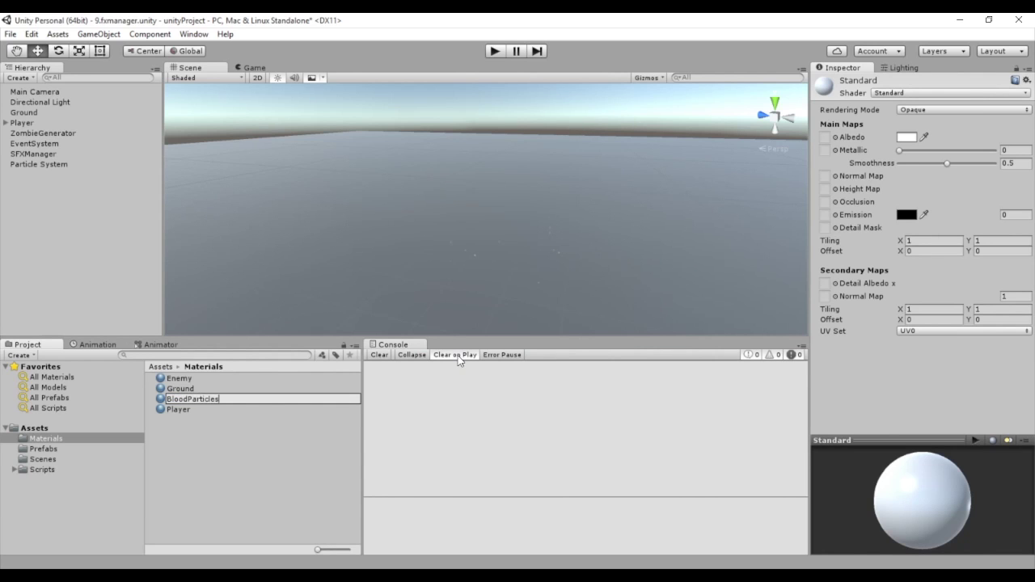
key("Return")
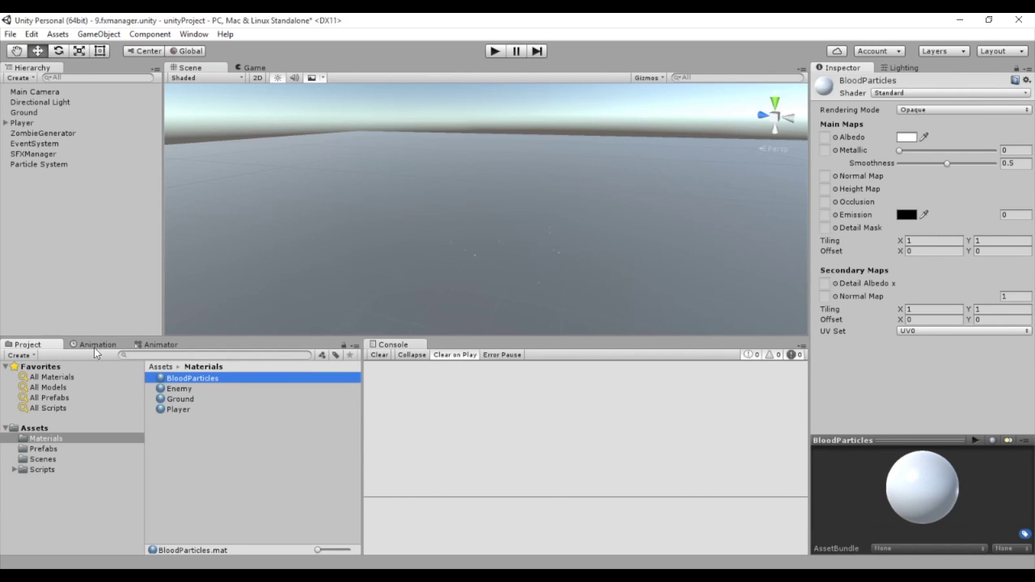
left_click(36, 166)
left_click_drag(192, 378, 876, 381)
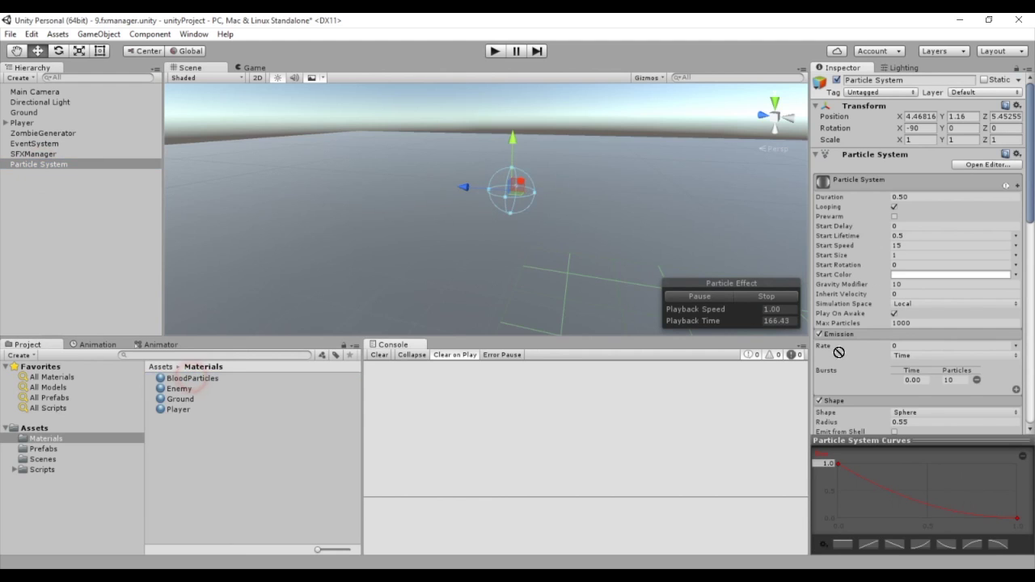
left_click_drag(883, 428, 895, 396)
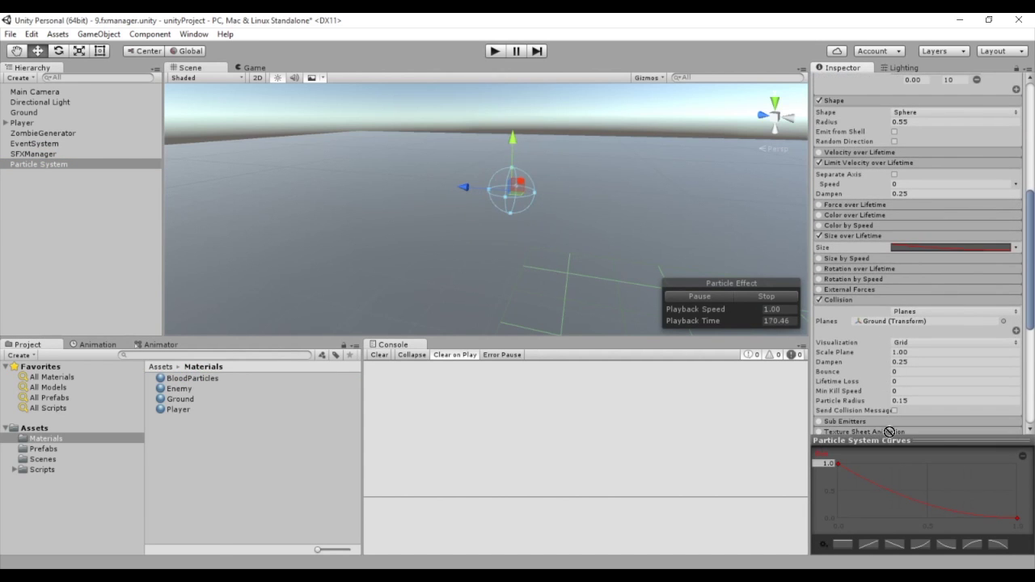
left_click_drag(895, 396, 921, 367)
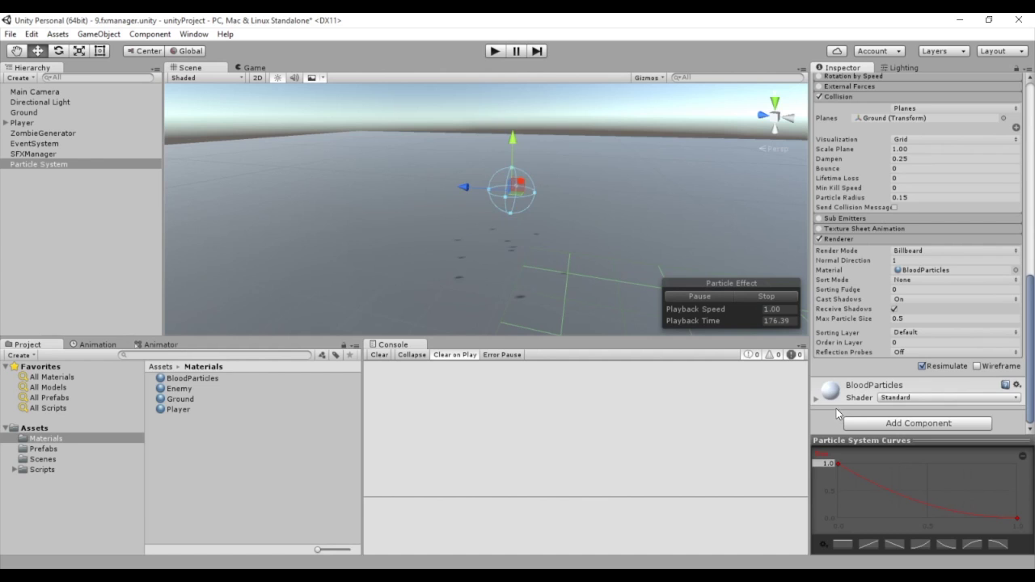
left_click_drag(665, 202, 728, 212, "alt")
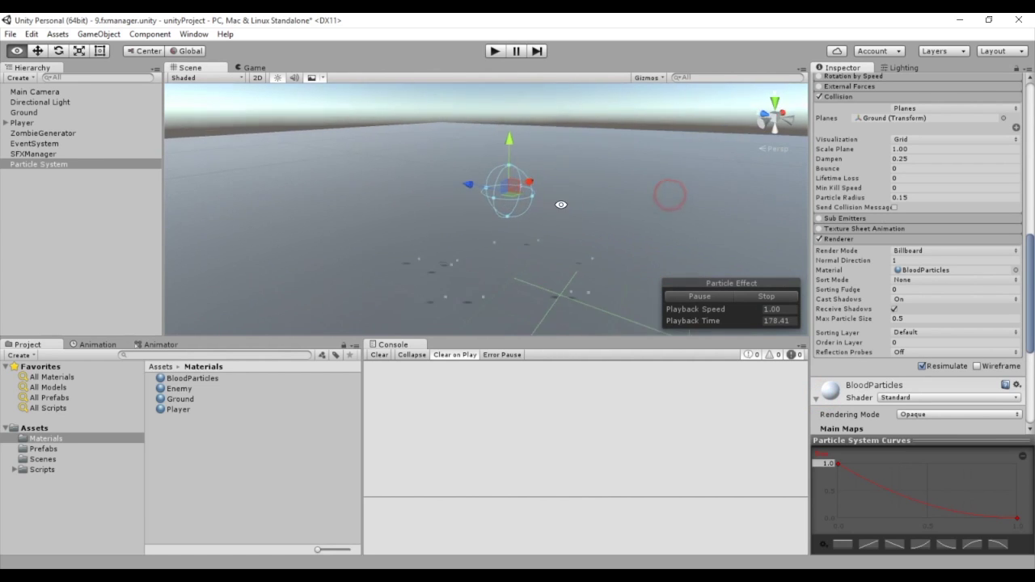
- Set the BloodParticles material's Rendering Mode to Fade
scroll(892, 350, "down", 3)
scroll(889, 346, "down", 3)
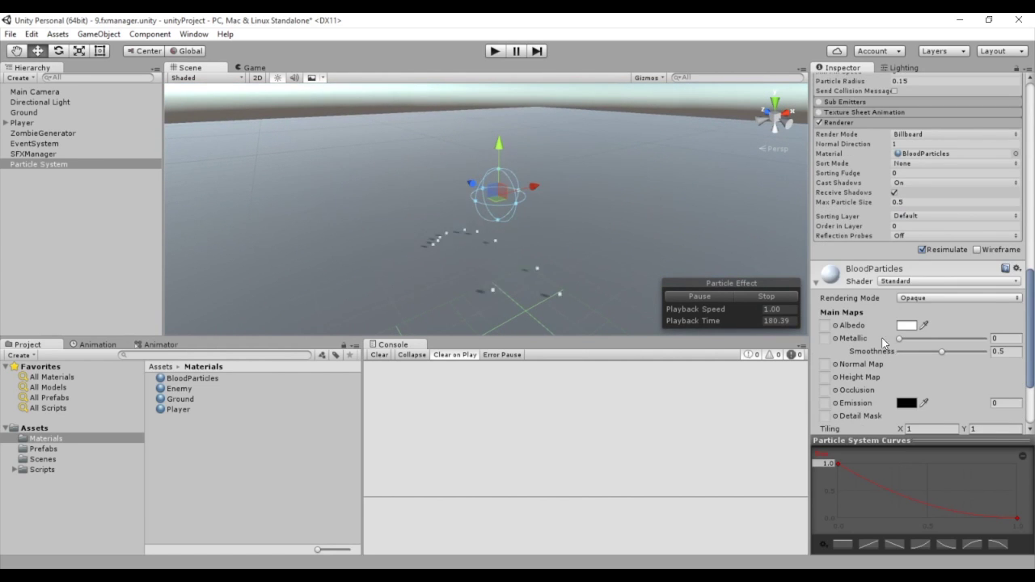
left_click(908, 259)
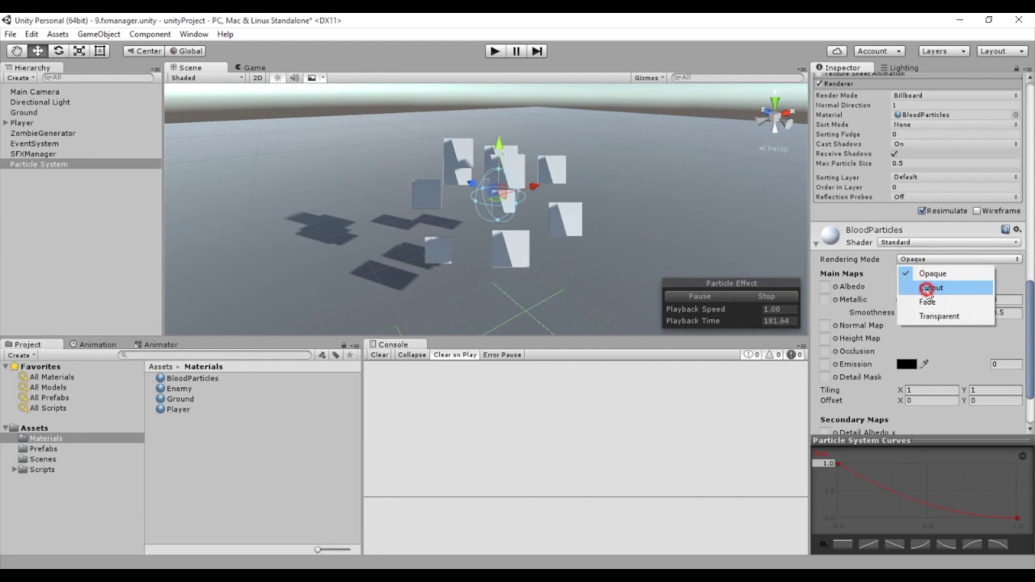
left_click(928, 288)
left_click(922, 259)
left_click(927, 300)
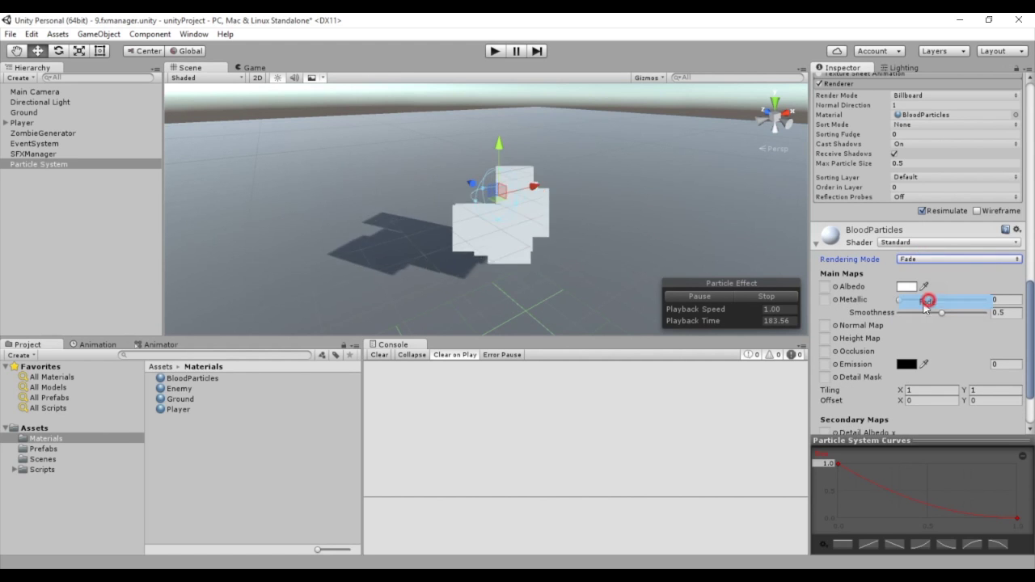
- Use the round Knob texture as the material's Albedo map
left_click(835, 286)
scroll(196, 211, "down", 3)
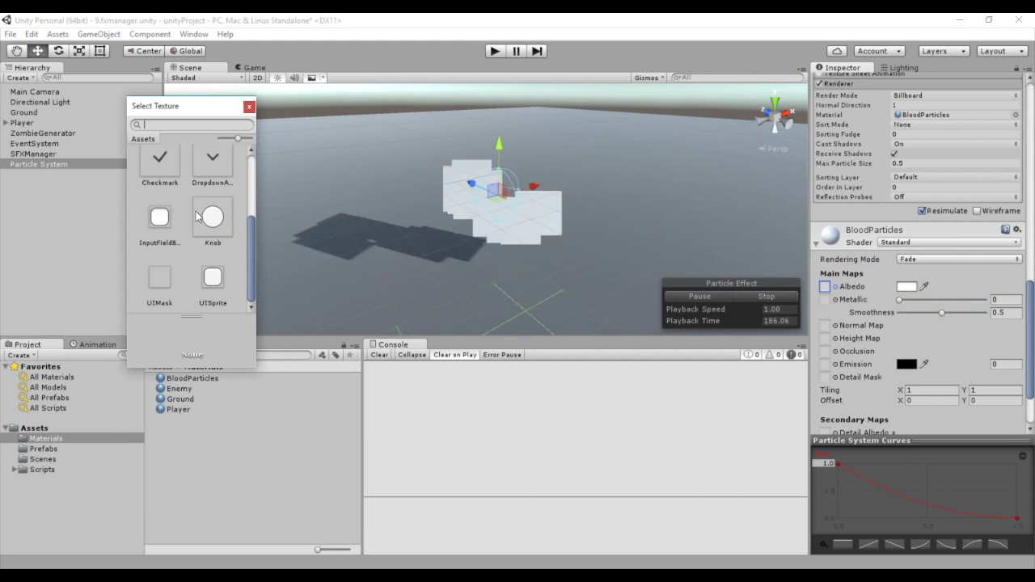
left_click(210, 223)
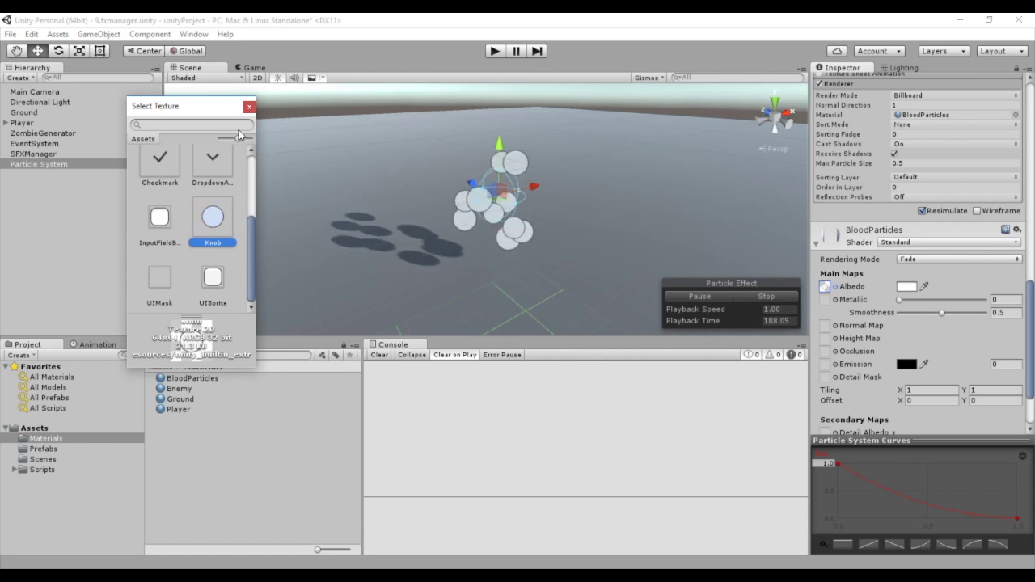
left_click(501, 185)
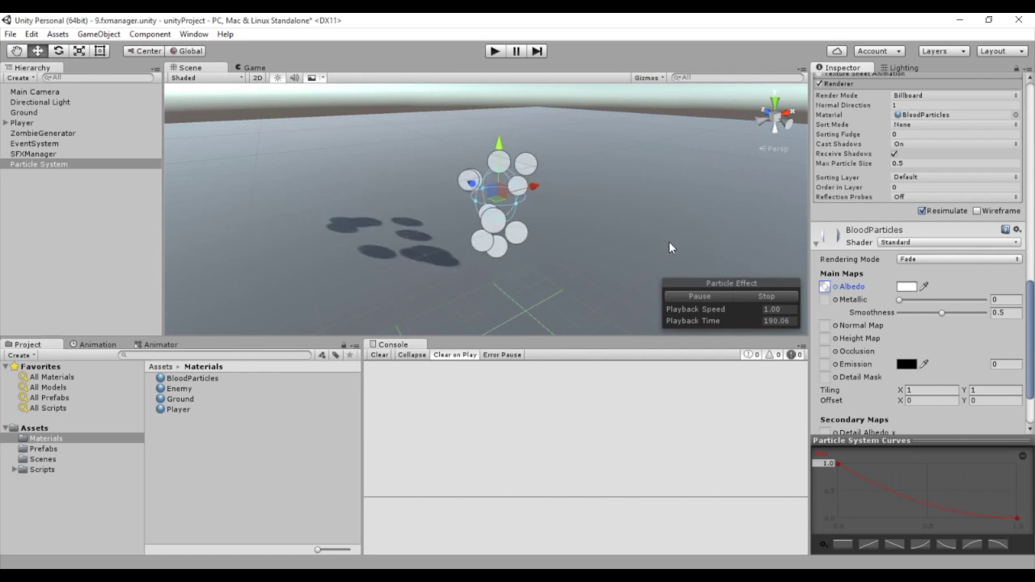
- Make the Albedo colour pure red (FF0000) and view the red particles in the scene
left_click(906, 286)
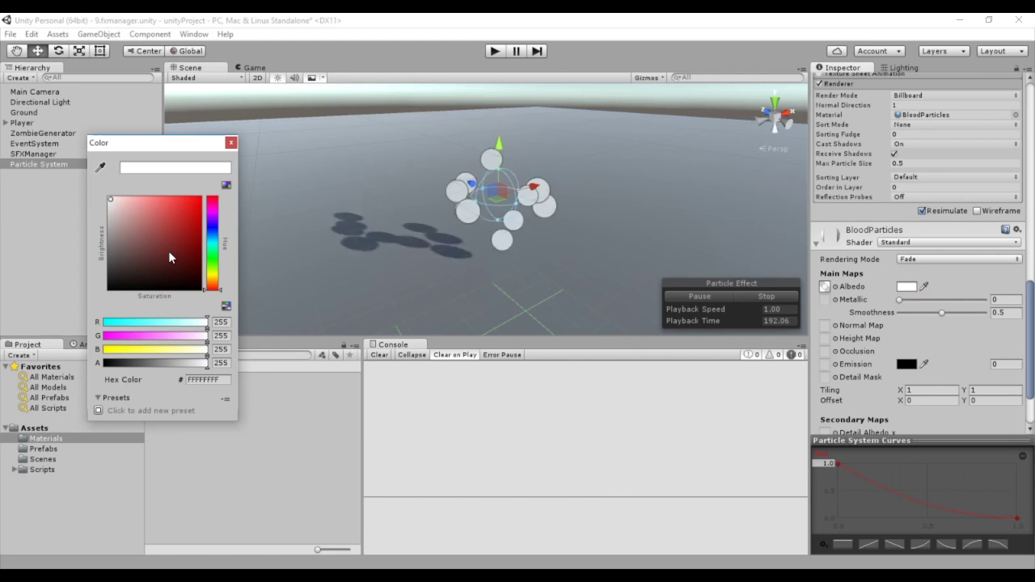
left_click_drag(168, 257, 202, 197)
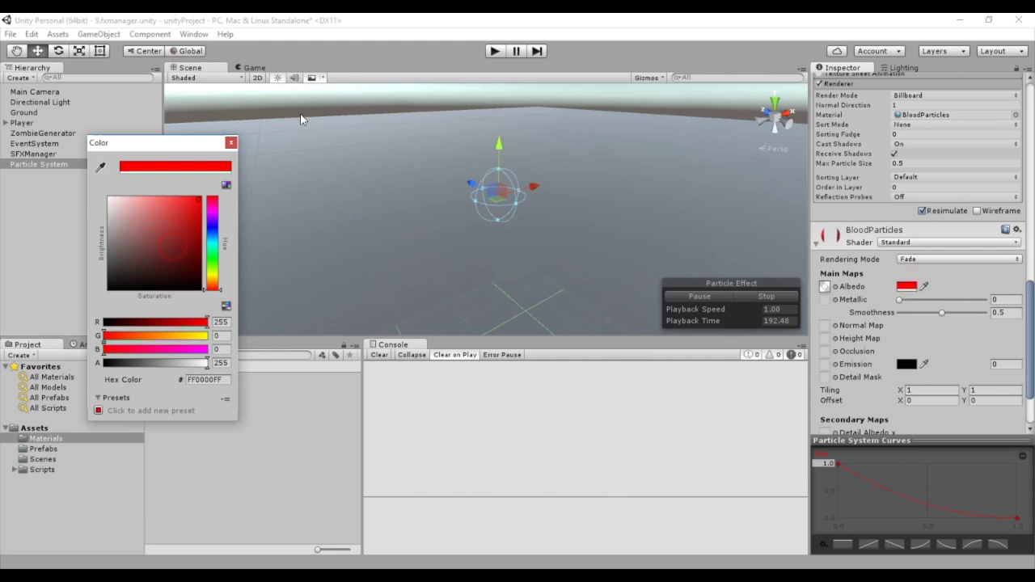
left_click(230, 143)
mouse_move(538, 242)
left_mouse_down("alt")
mouse_move(602, 254)
mouse_move(548, 245)
left_mouse_up("alt")
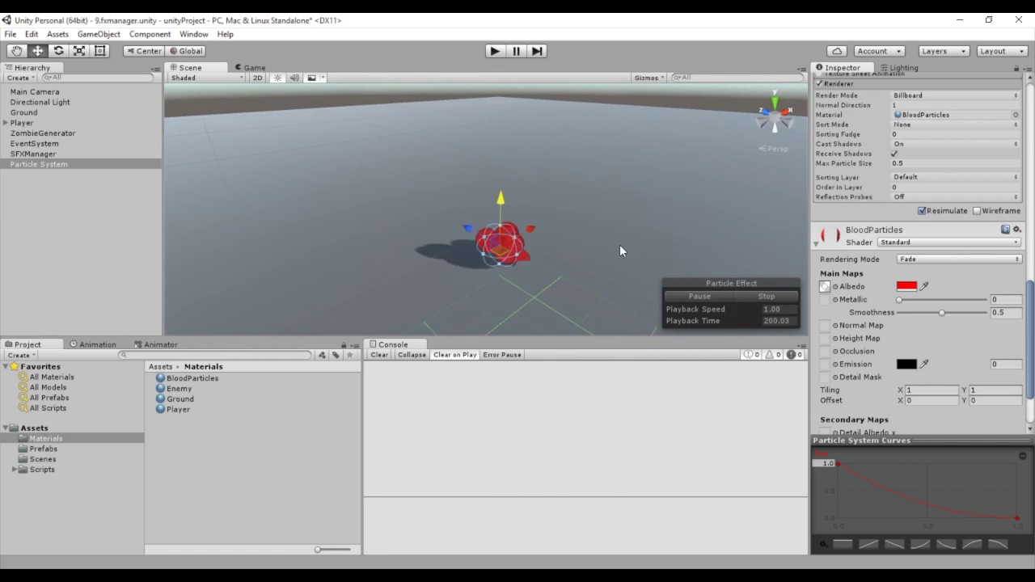
left_click_drag(620, 244, 397, 184, "alt")
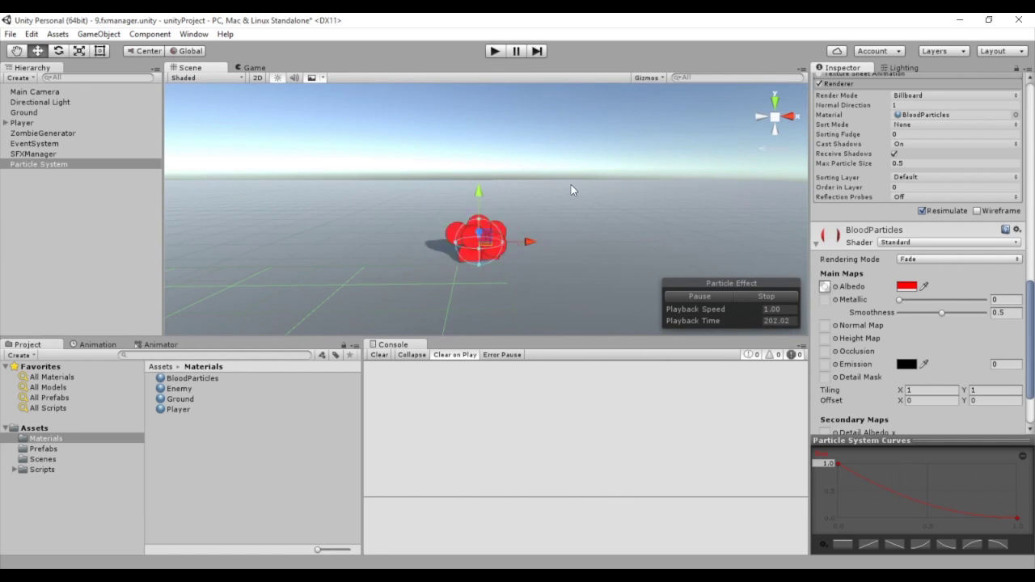
left_click(43, 450)
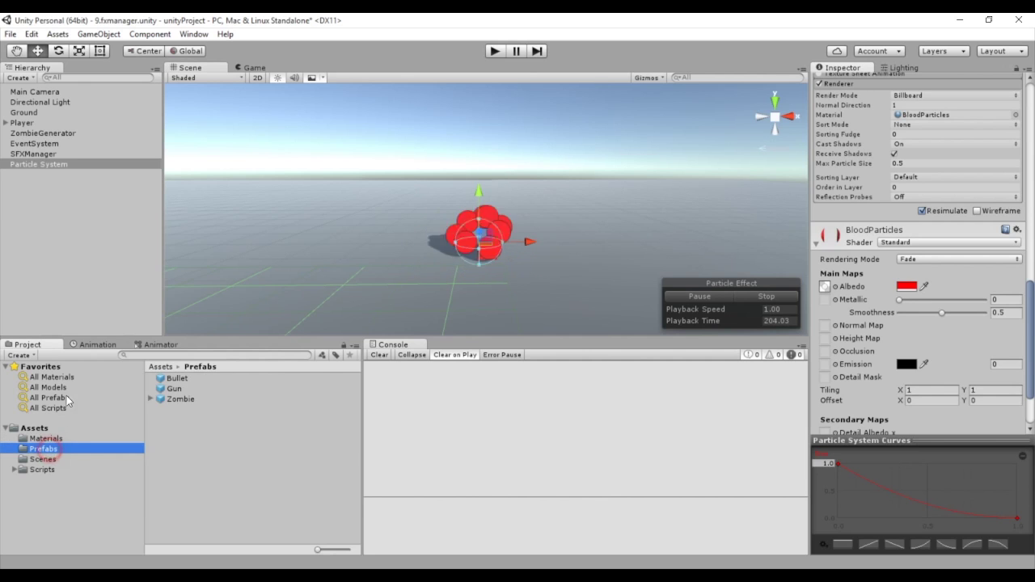
- Turn the Particle System into a prefab in Prefabs named BloodParticles
left_click(34, 165)
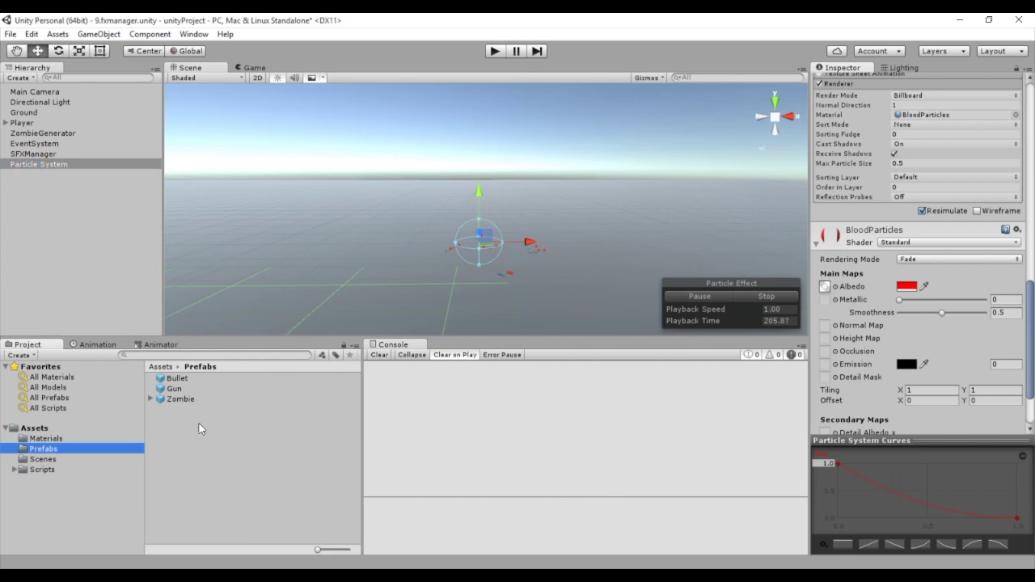
left_click_drag(228, 459, 189, 397)
left_click(189, 396)
type("BloodParticles")
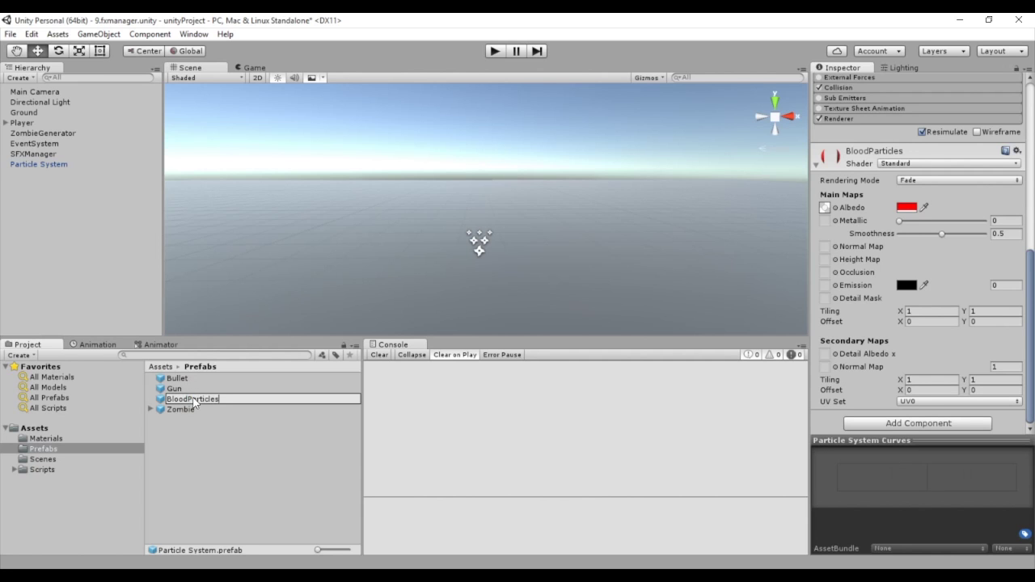
key("Return")
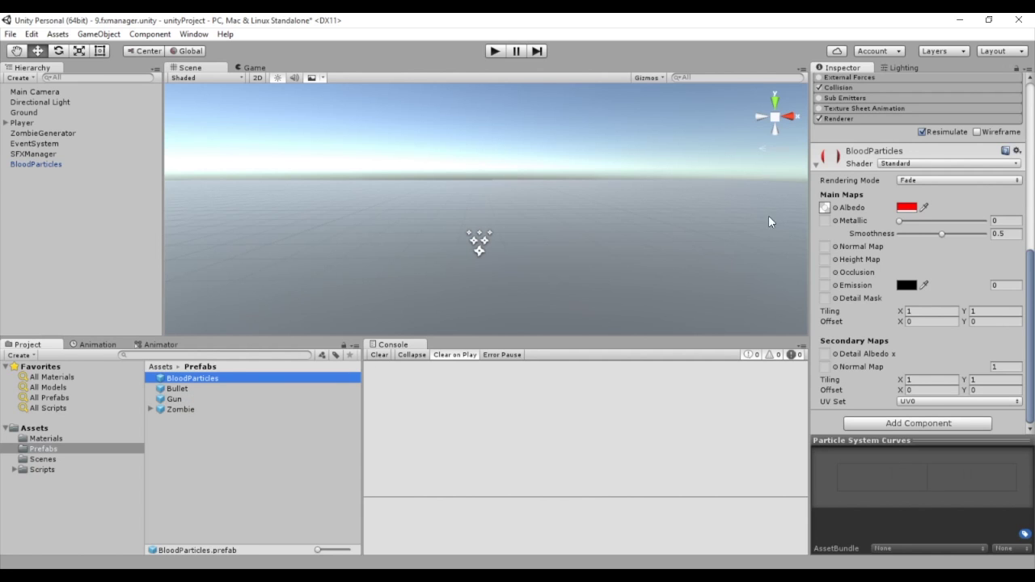
- Untick Looping on the BloodParticles prefab and delete its instance from the scene
scroll(883, 182, "up", 10)
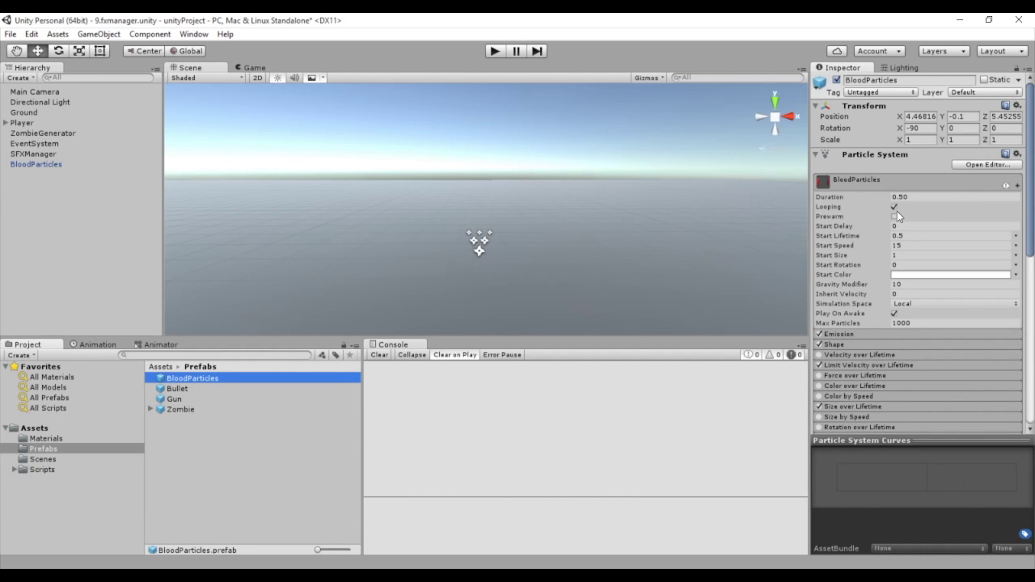
left_click(895, 207)
left_click(40, 164)
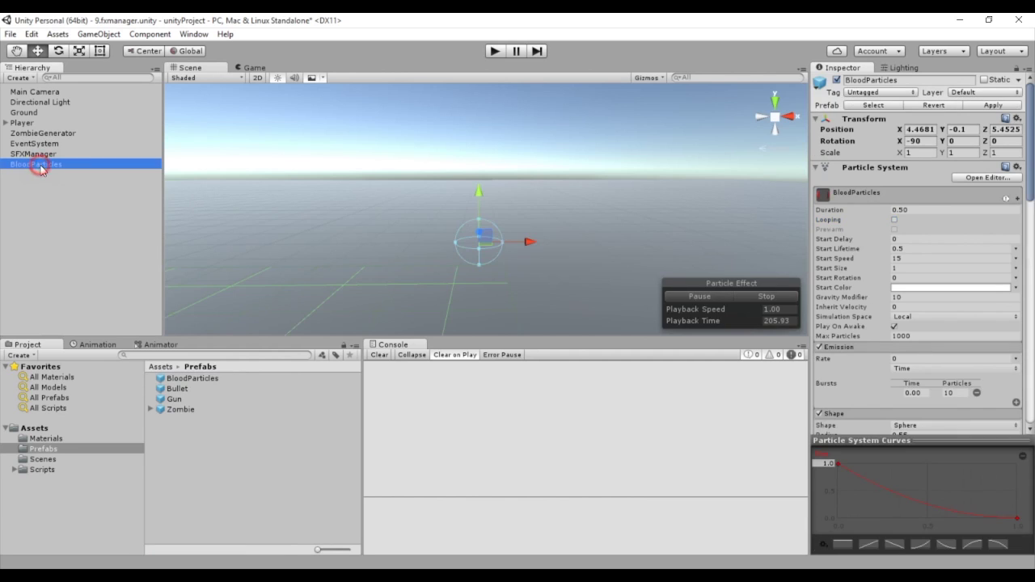
key("Delete")
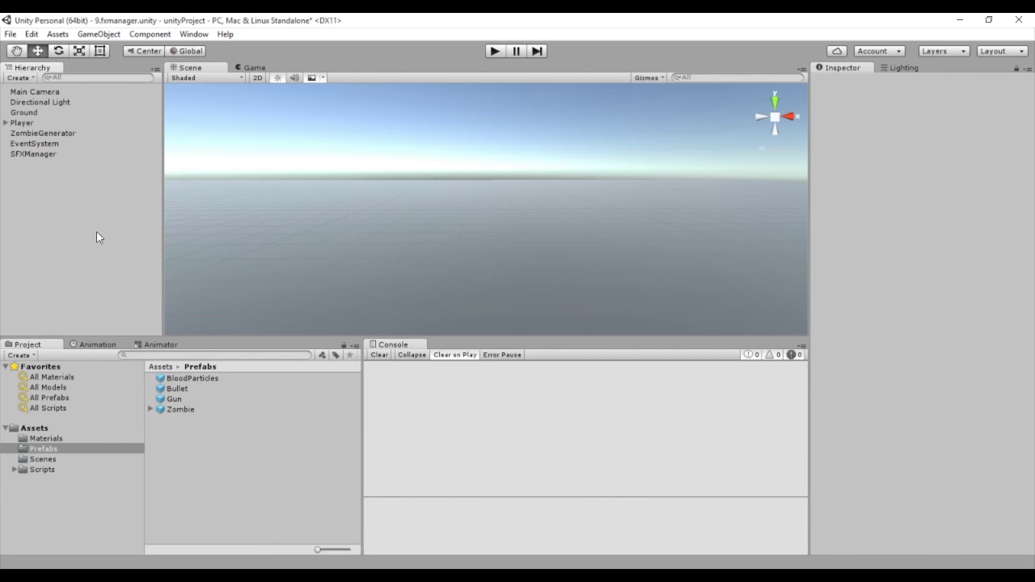
- Review HandleOnDamaged in SFXManager.cs, then minimise MonoDevelop with SFXManager selected
left_click(44, 154)
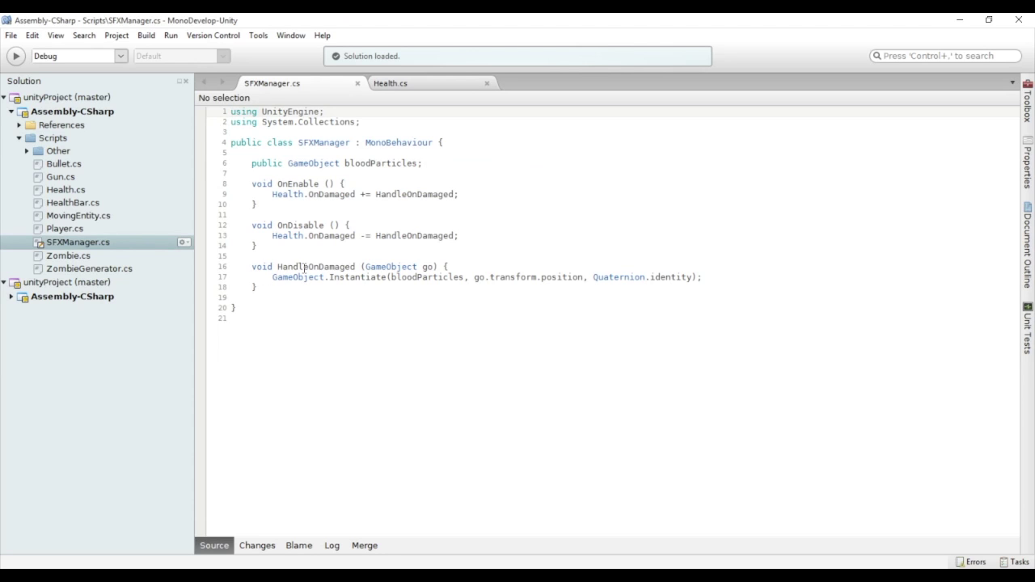
mouse_move(267, 279)
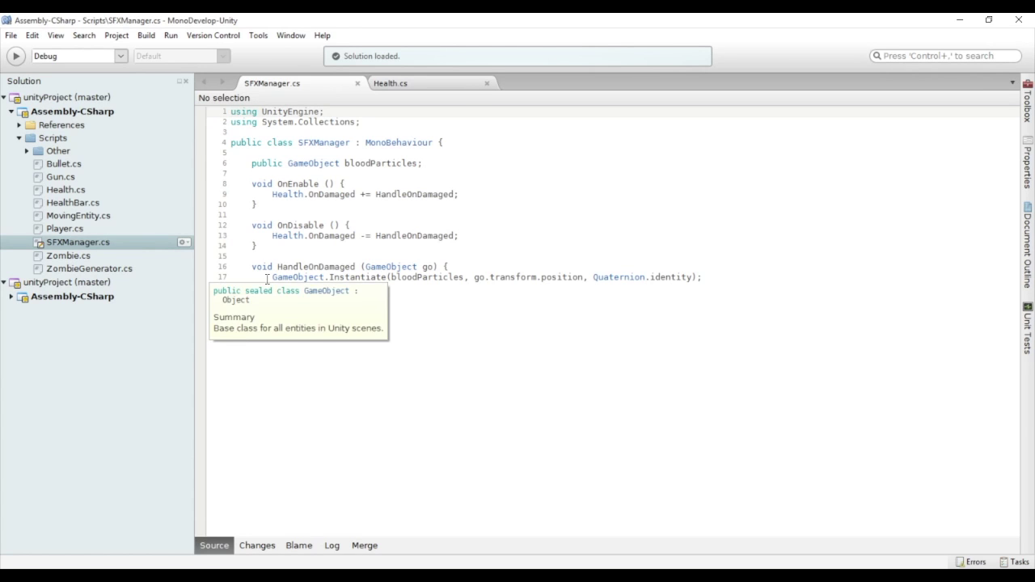
left_click(964, 22)
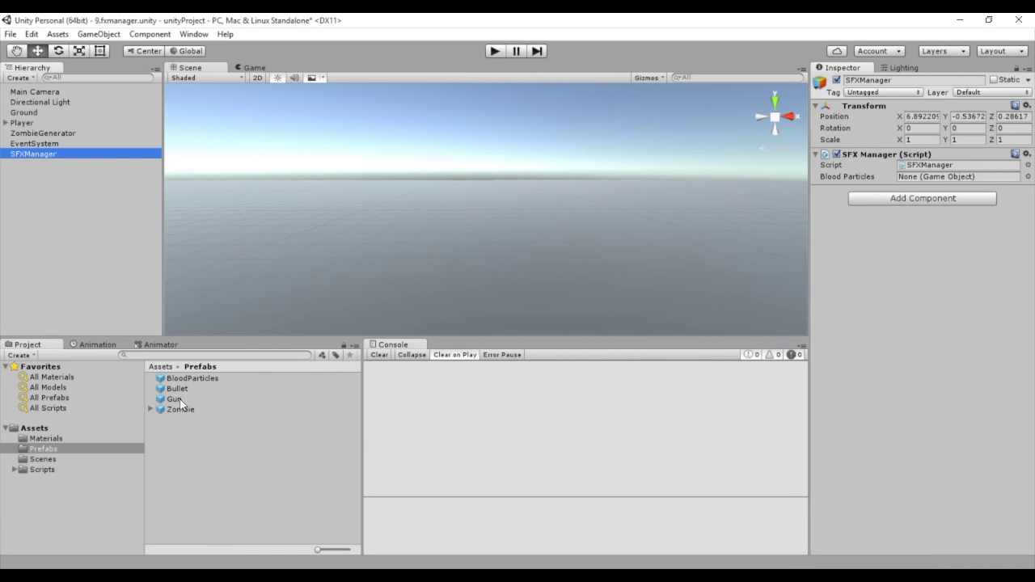
- Put the BloodParticles prefab in SFX Manager's Blood Particles field, then play and shoot zombies
left_click_drag(183, 380, 917, 177)
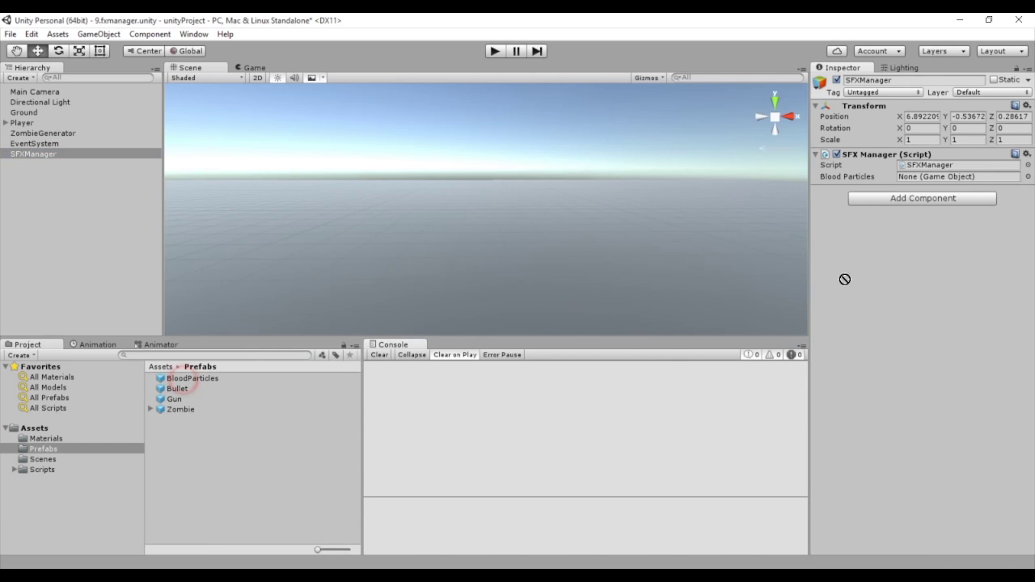
left_click(494, 51)
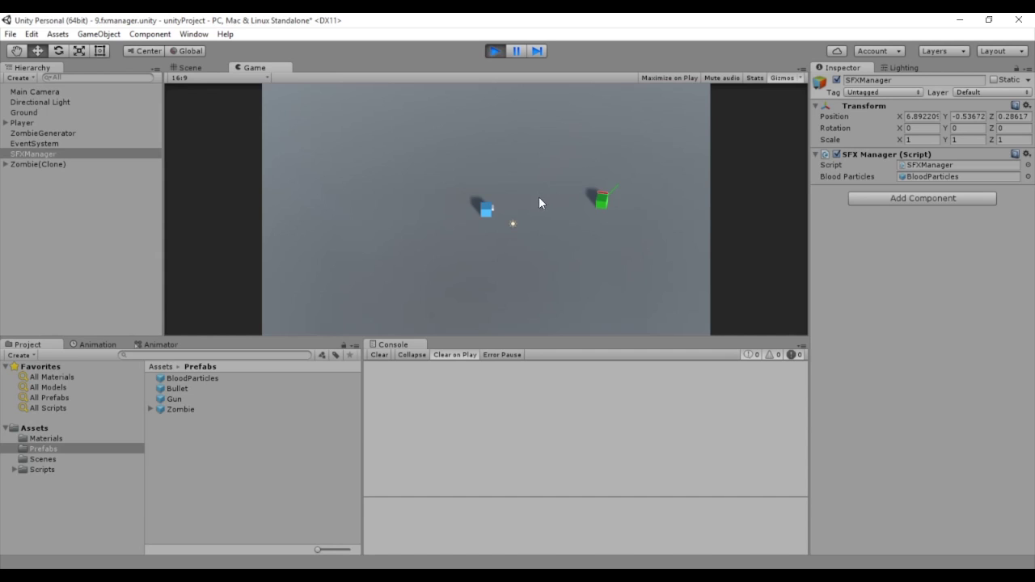
left_click(661, 204)
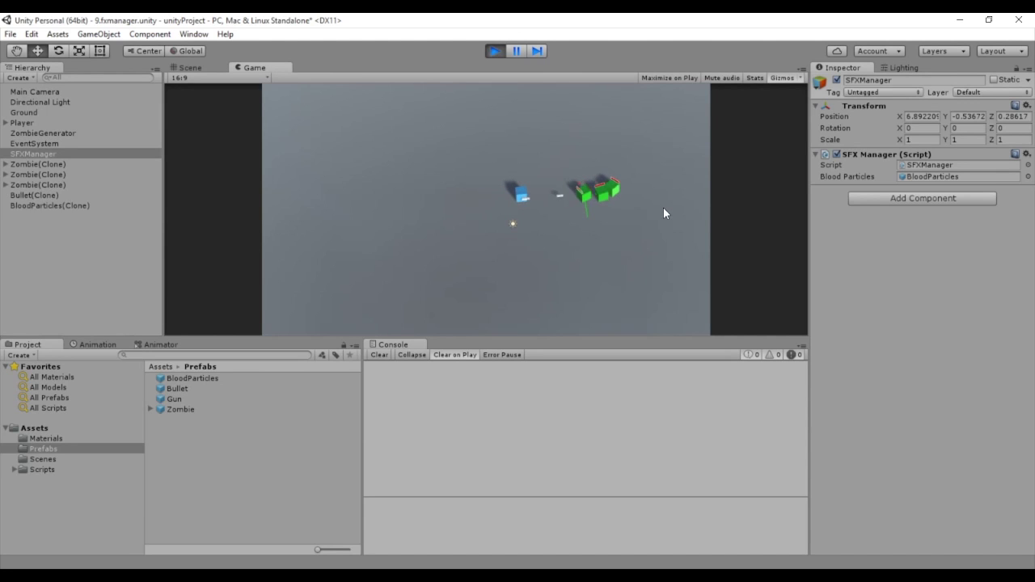
left_click(663, 212)
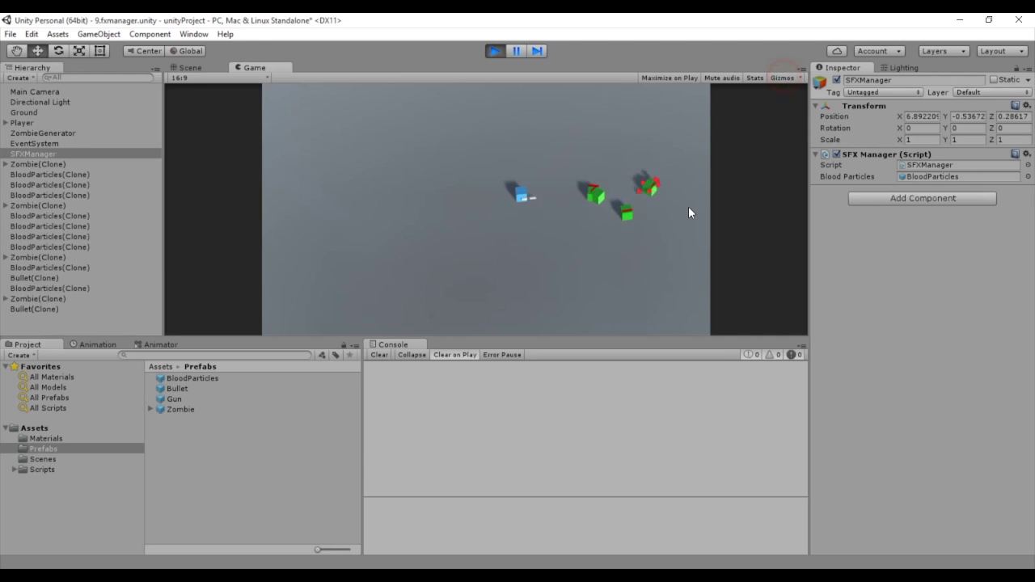
left_click(689, 210)
left_click(691, 216)
left_click(690, 217)
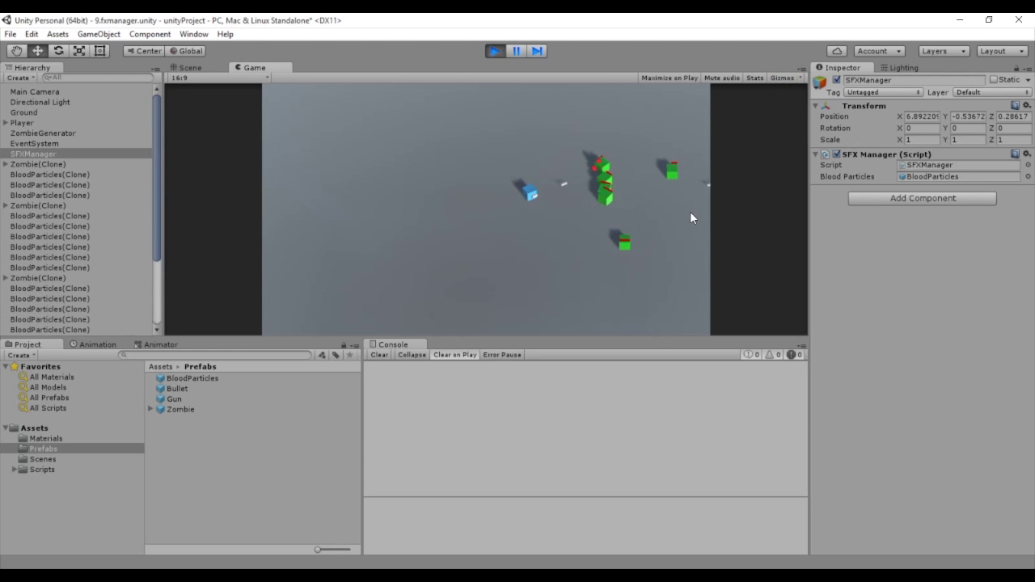
left_click(690, 211)
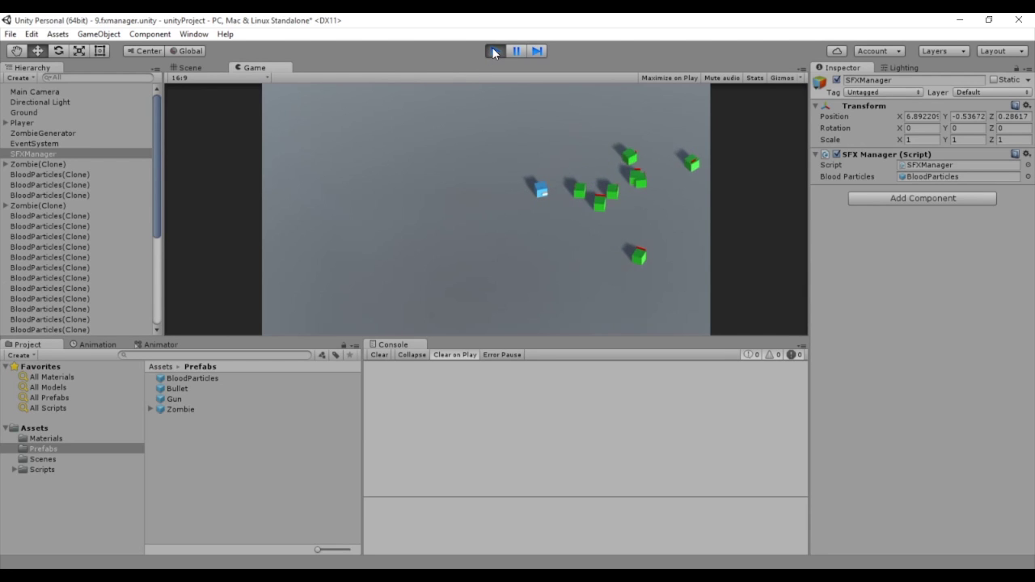